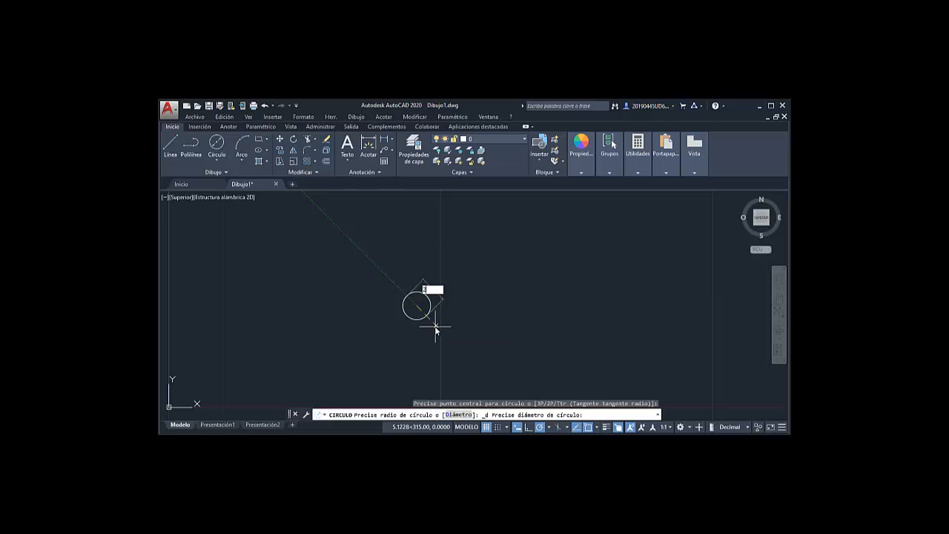
- Finish the circle with a diameter of 20 and draw a concentric circle with a diameter of 40
text(20)
key(Return)
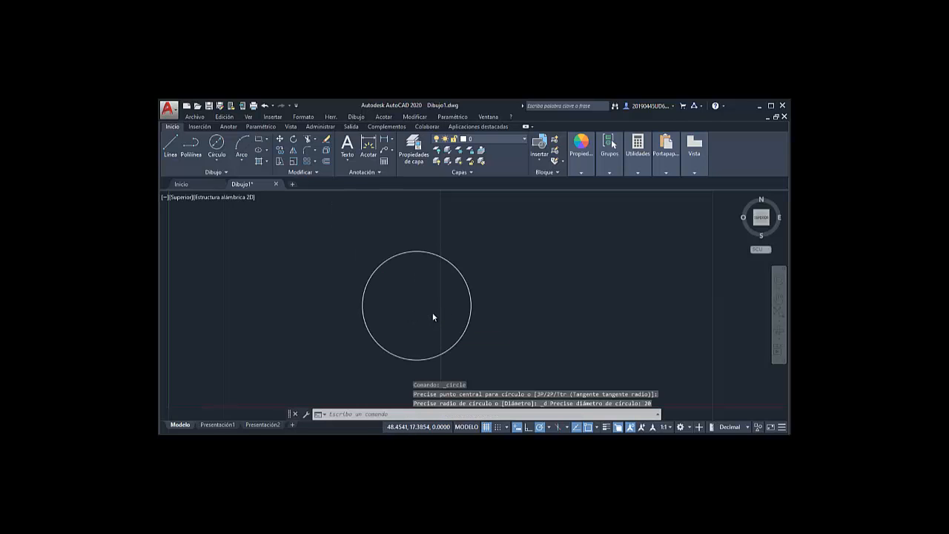
scroll(433, 316, down, 1)
click(218, 159)
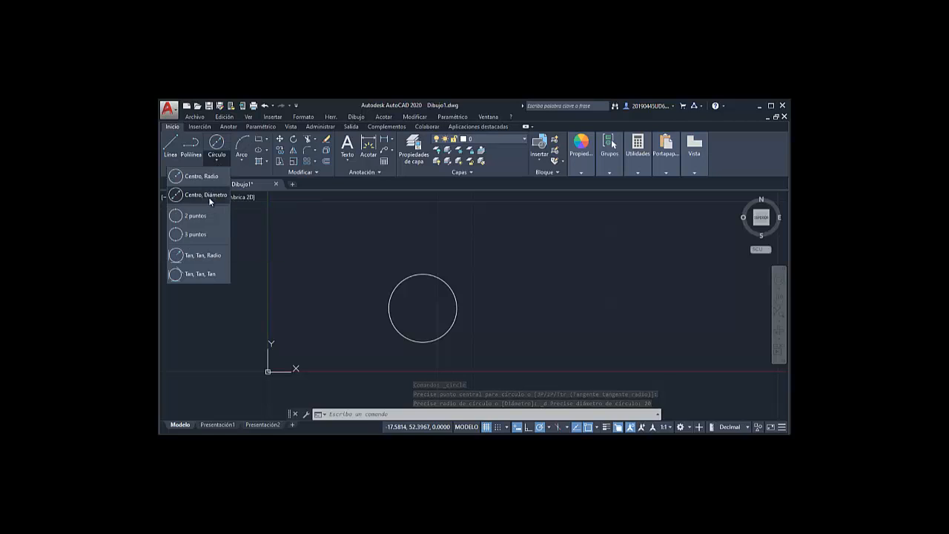
click(208, 195)
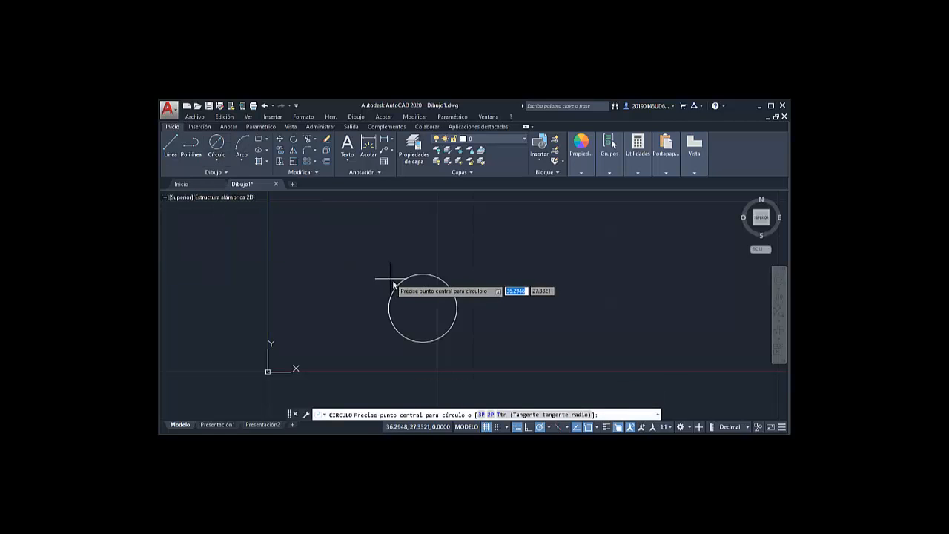
click(423, 308)
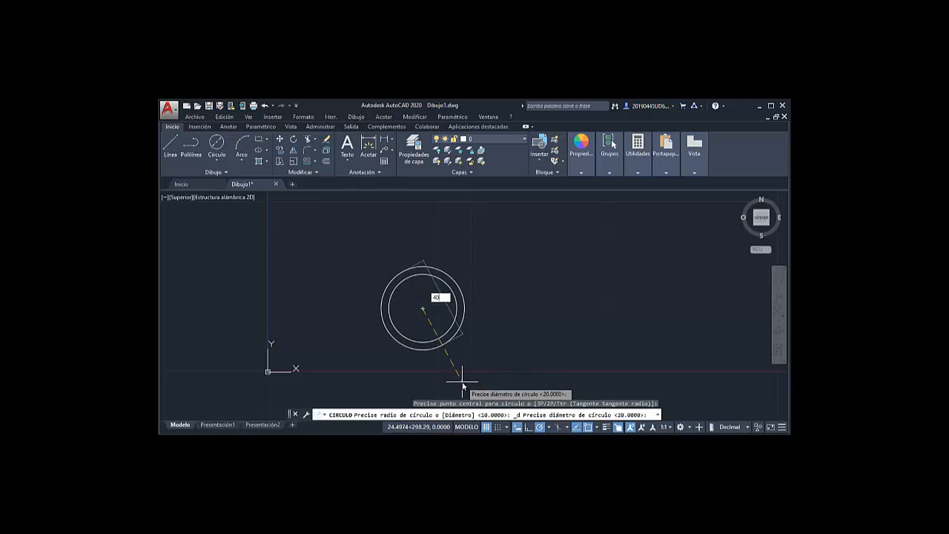
key(Return)
- Draw a third circle with a radius of 60 on the same centre as the other two
scroll(469, 364, down, 2)
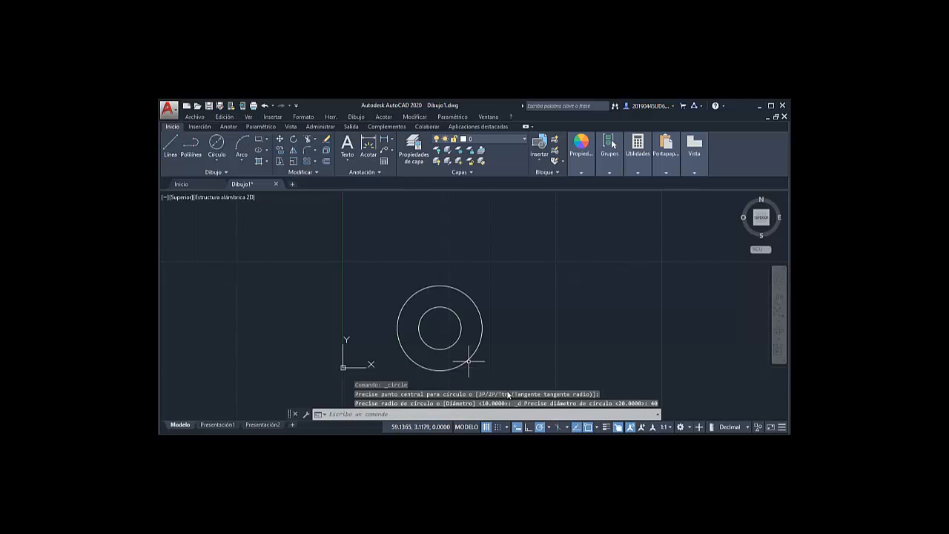
click(220, 161)
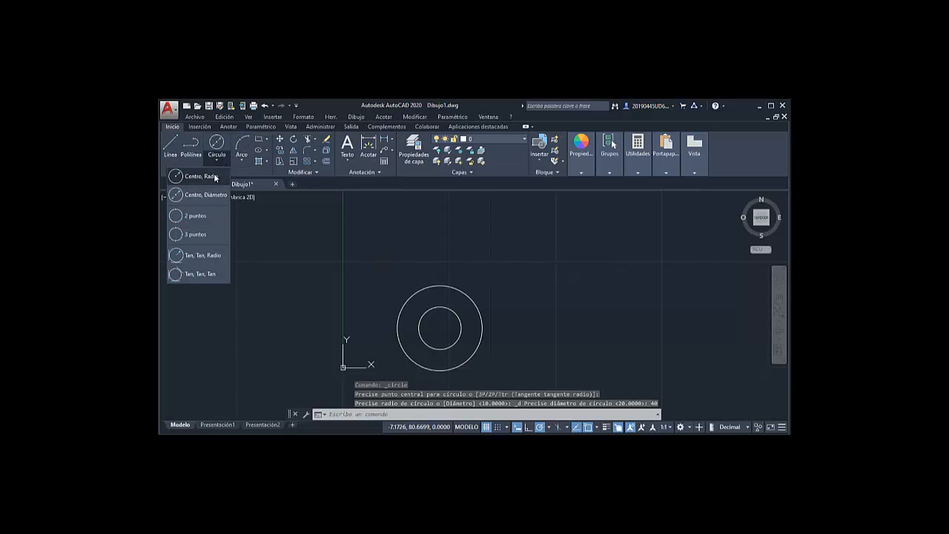
click(214, 174)
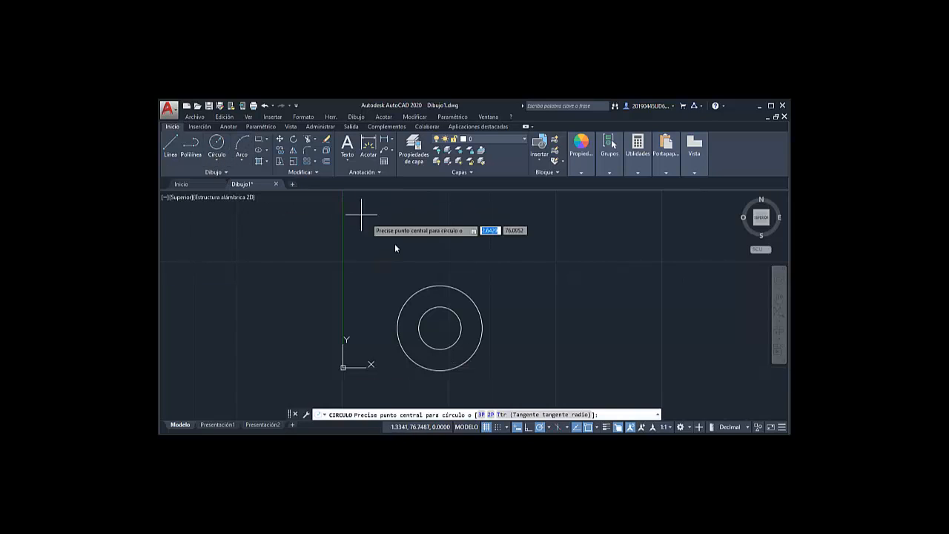
click(440, 329)
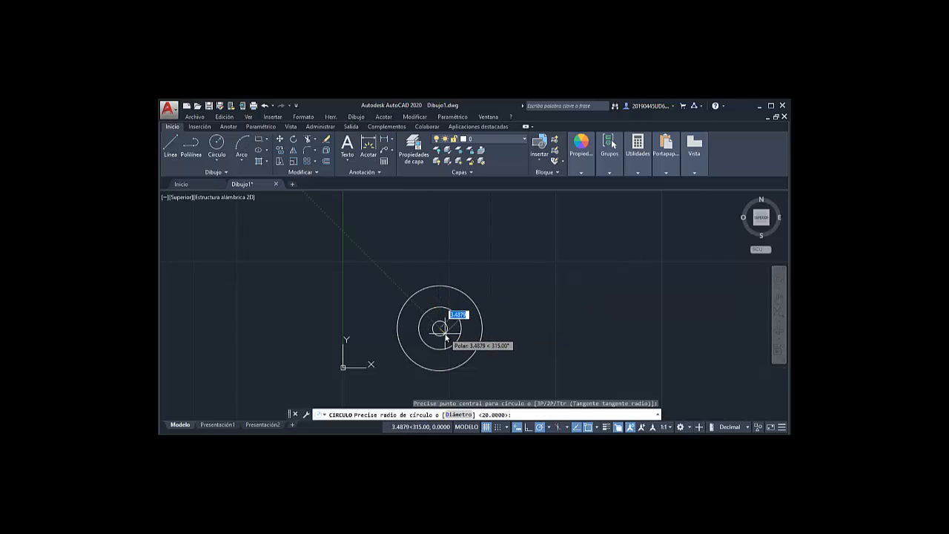
text(60)
key(Return)
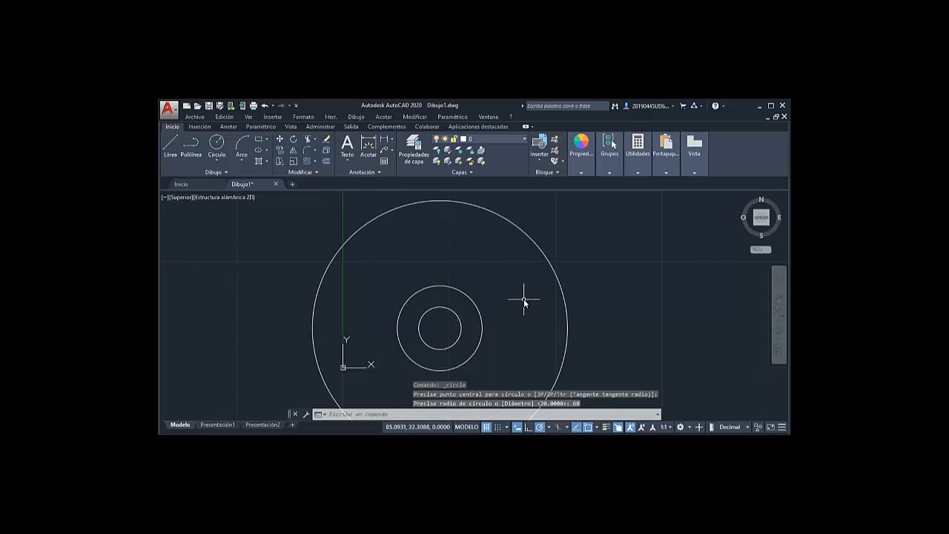
- Move all three concentric circles horizontally to the right by about 88 units, using their common centre as base point
scroll(524, 300, down, 4)
scroll(566, 353, up, 2)
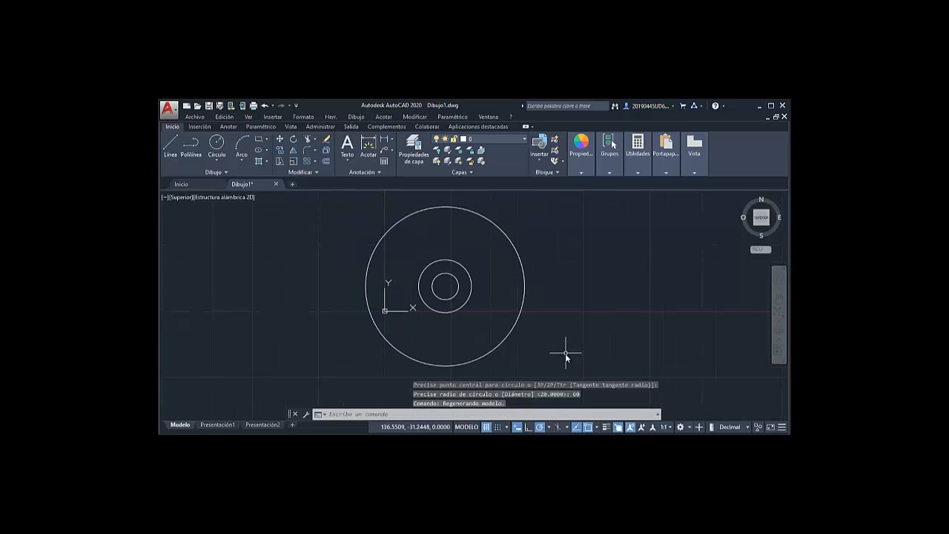
click(550, 361)
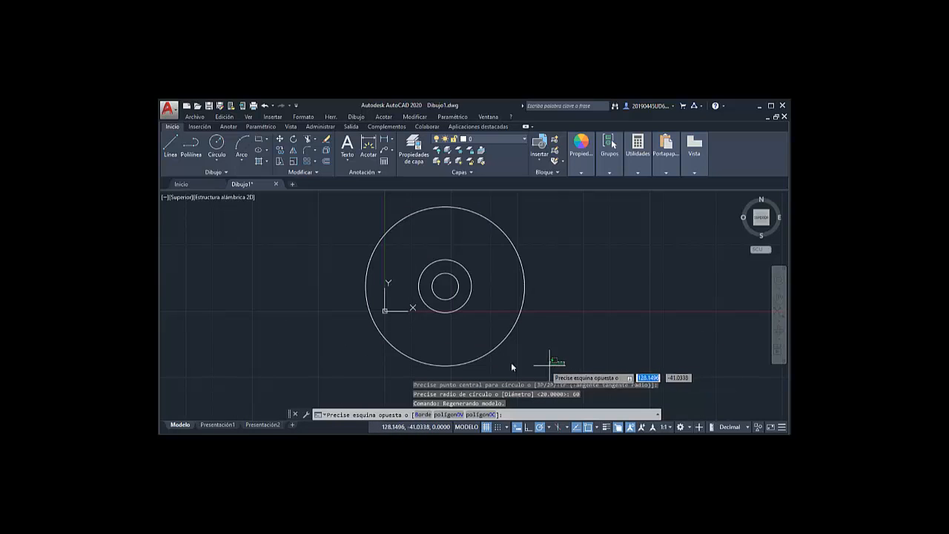
click(362, 202)
click(281, 139)
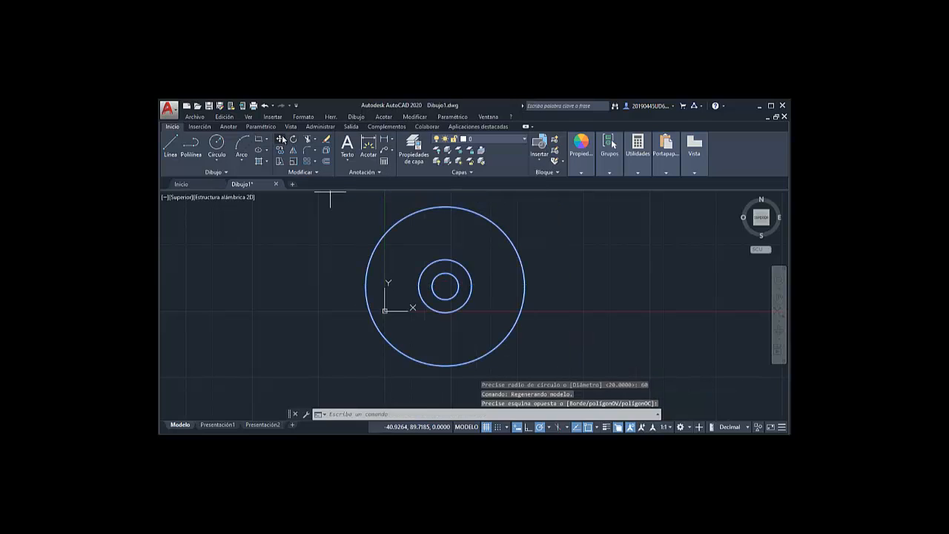
click(445, 286)
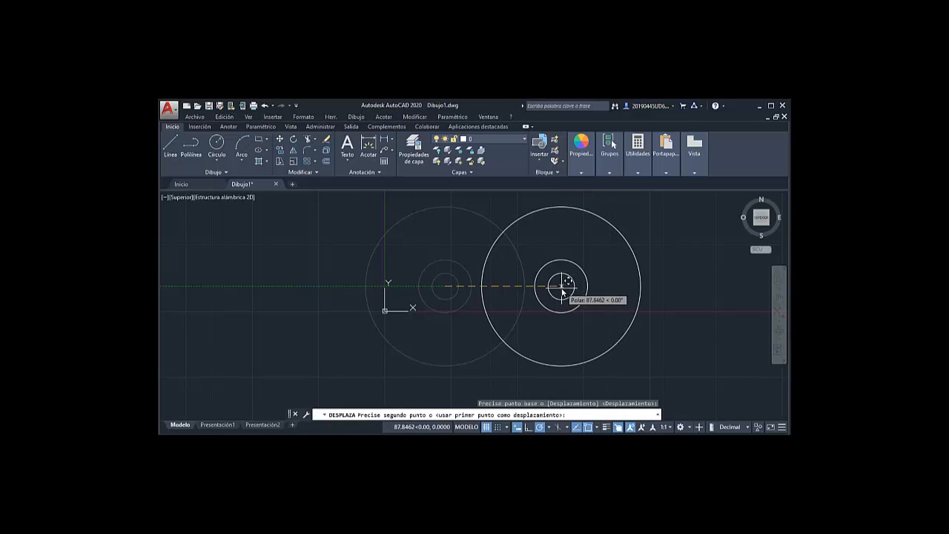
click(571, 299)
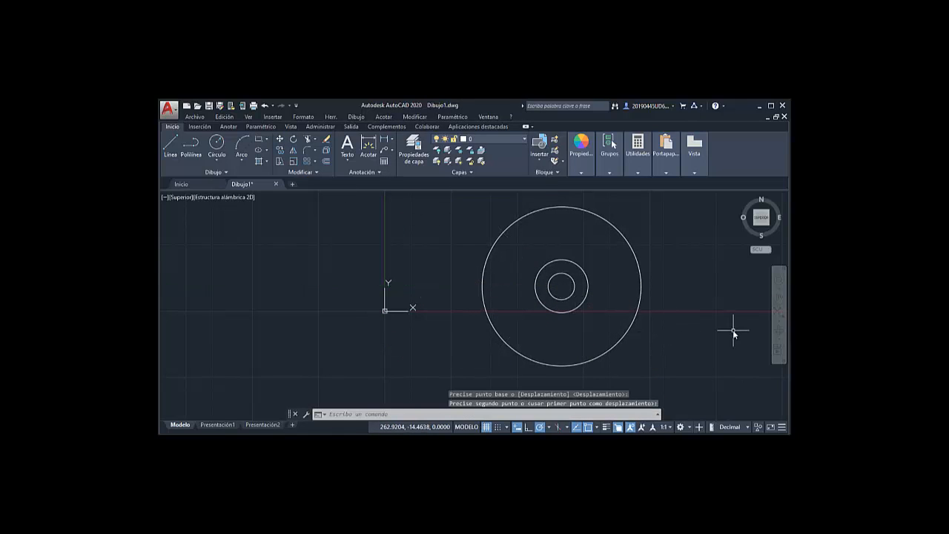
- Draw a horizontal line from the circles' common centre to the right, ending beyond the outer circle
click(779, 298)
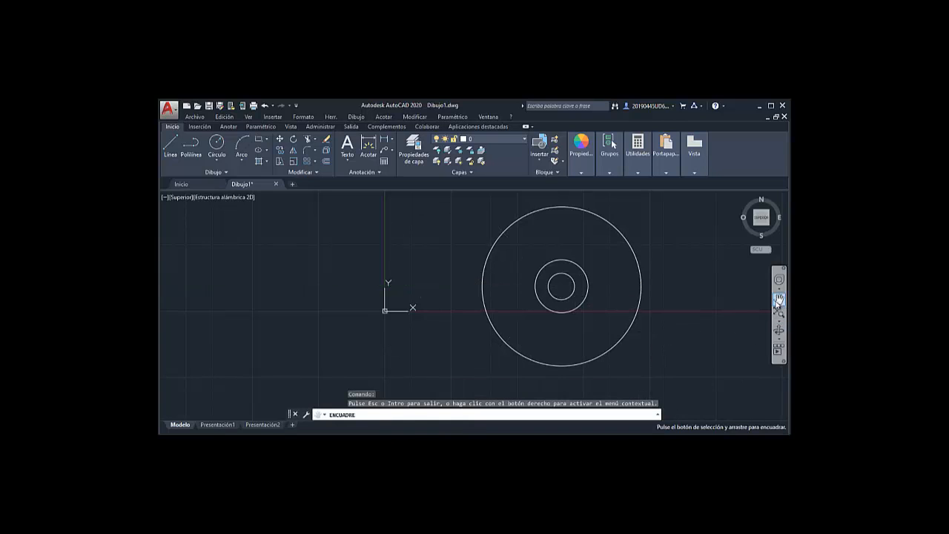
drag(716, 319, 477, 321)
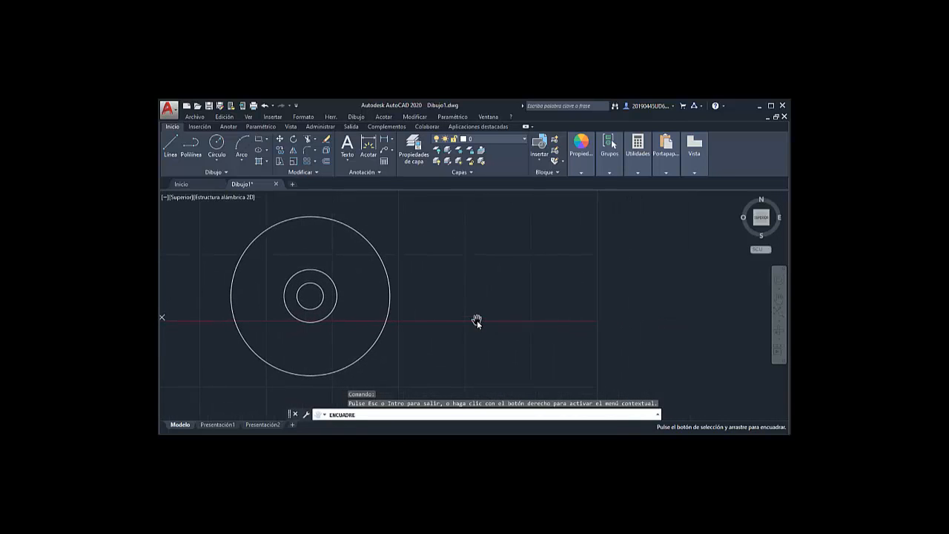
key(Escape)
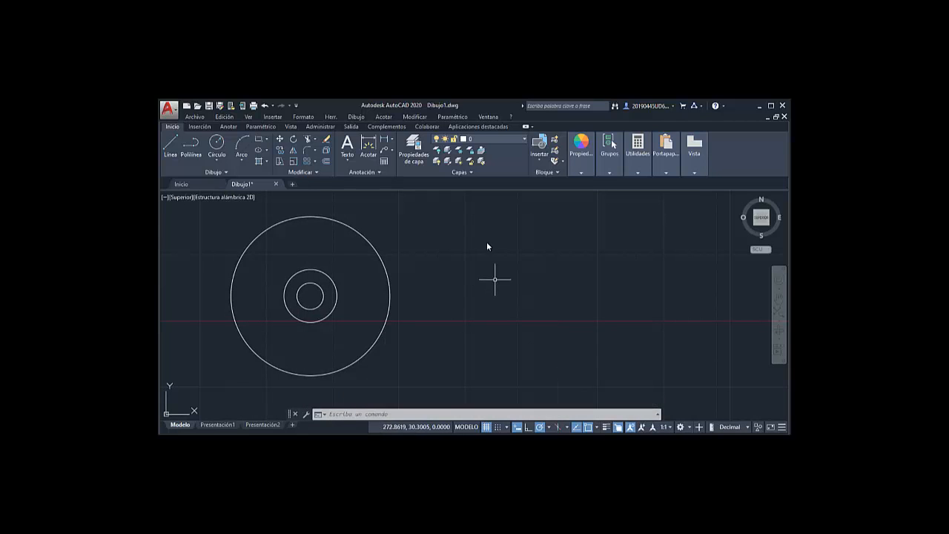
click(169, 150)
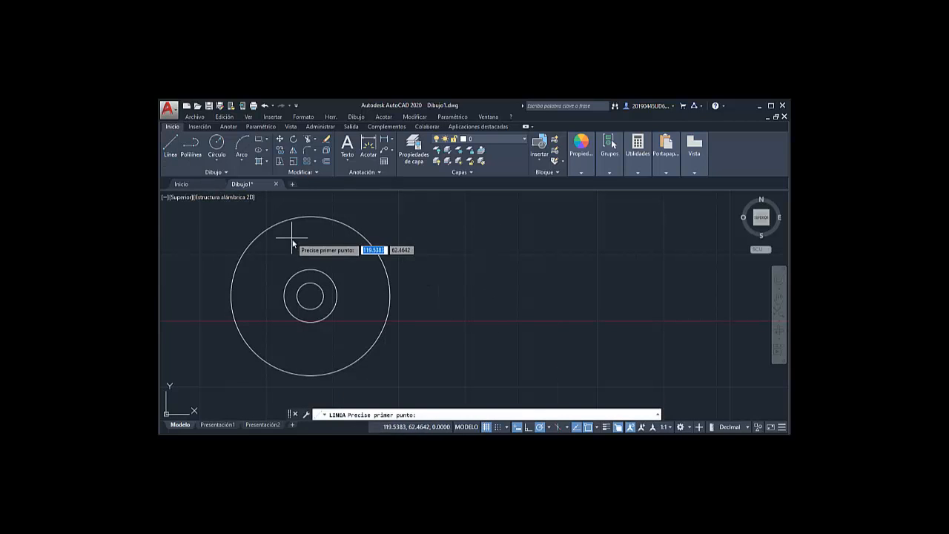
click(310, 295)
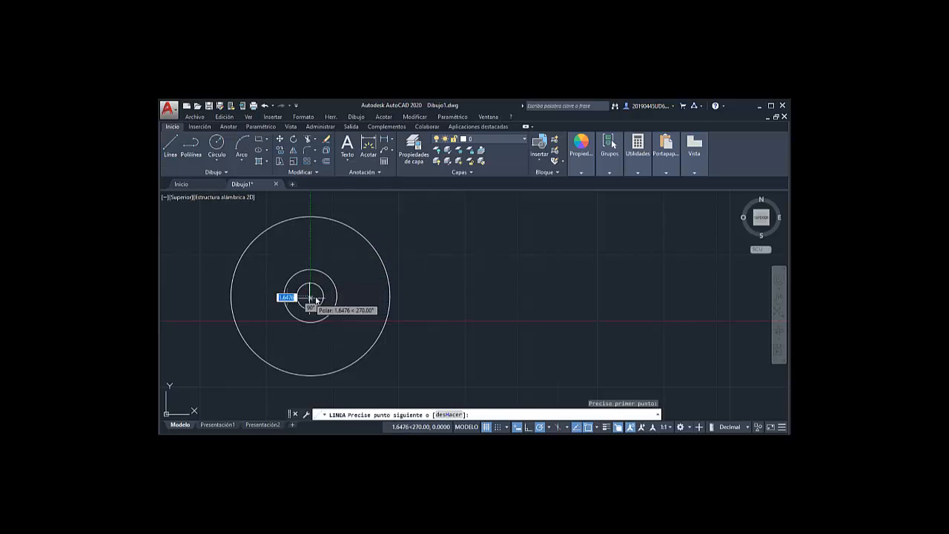
click(423, 297)
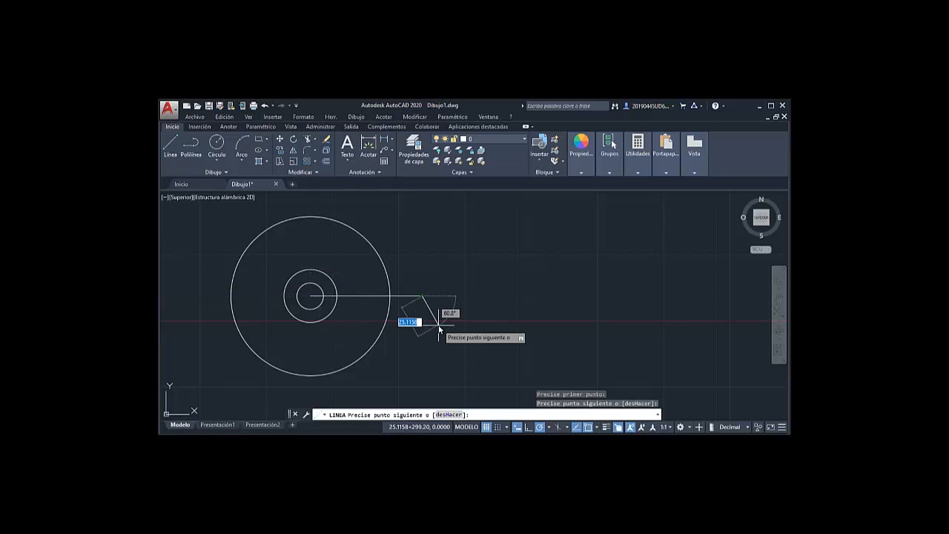
key(Escape)
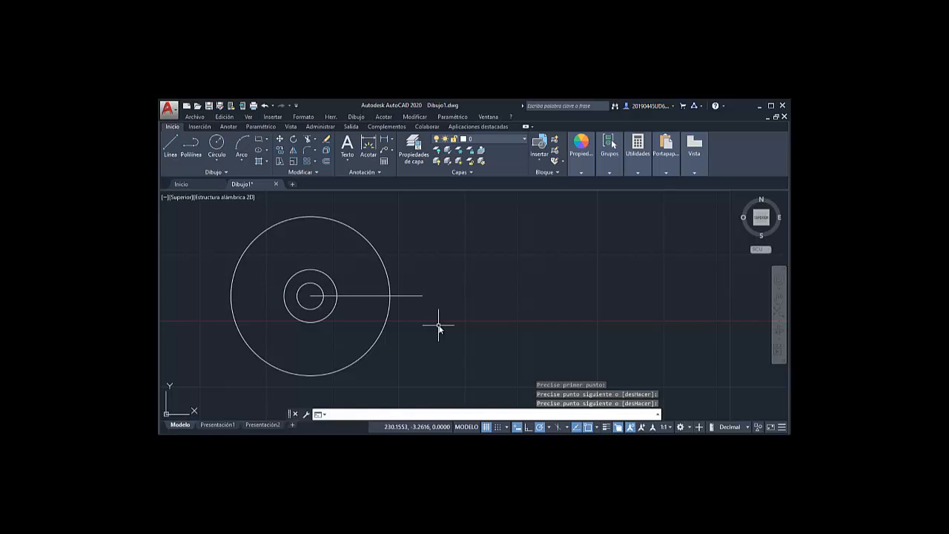
- Offset the horizontal centre line by 19 both above and below
click(327, 162)
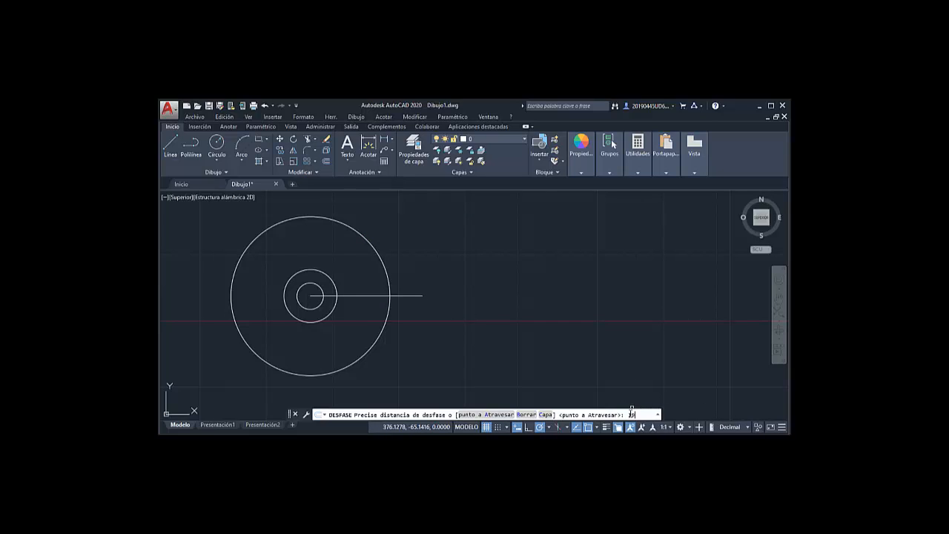
key(Return)
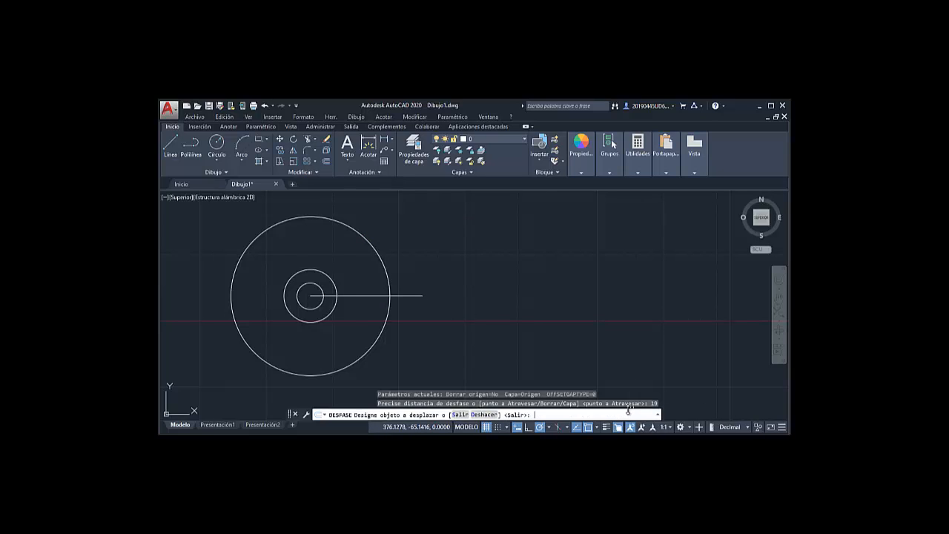
click(360, 295)
click(357, 276)
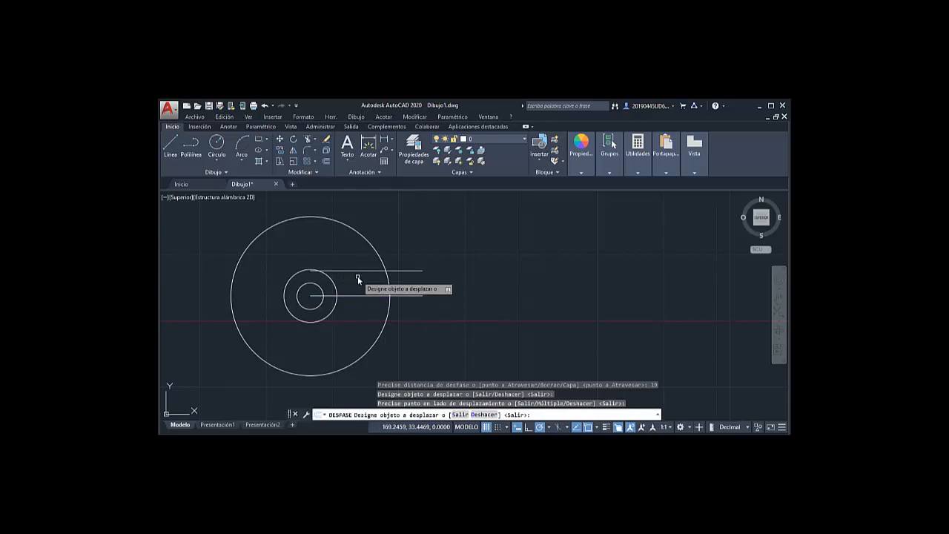
click(358, 296)
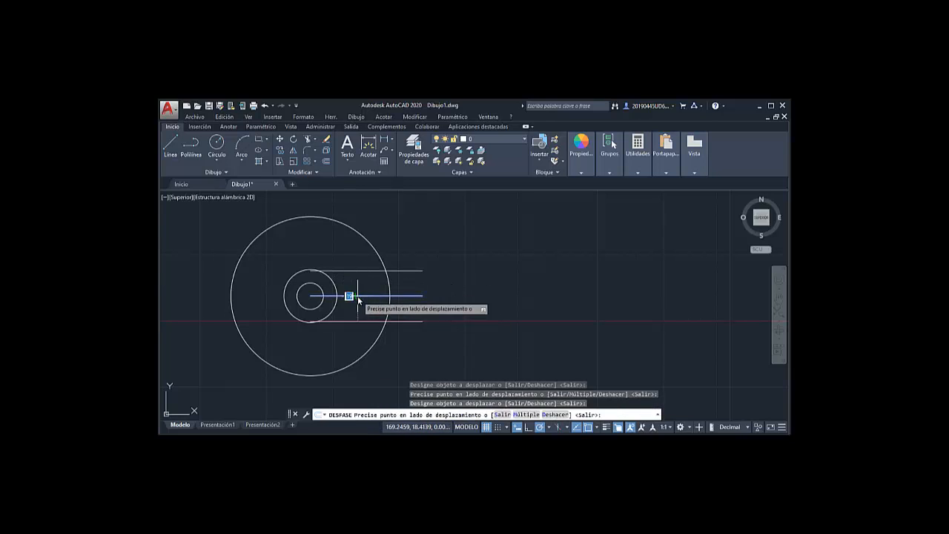
click(358, 334)
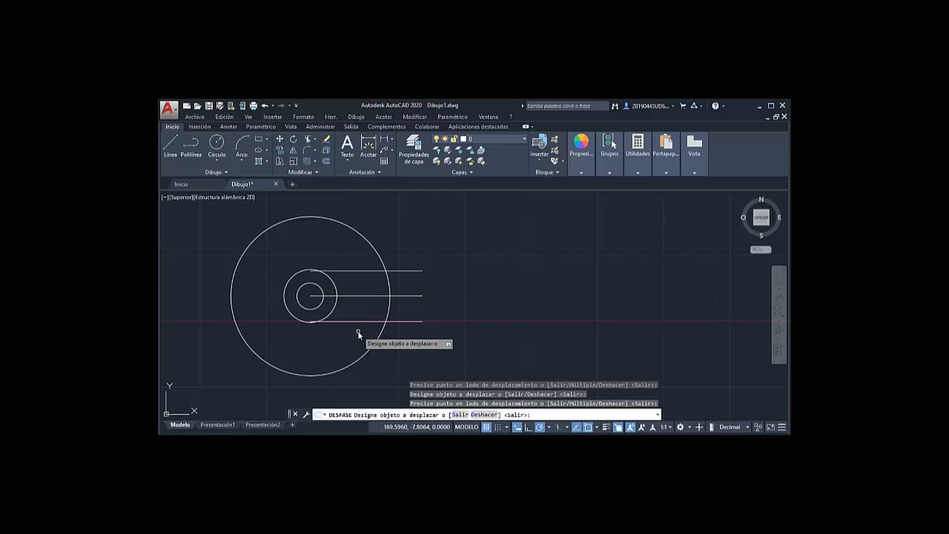
key(Return)
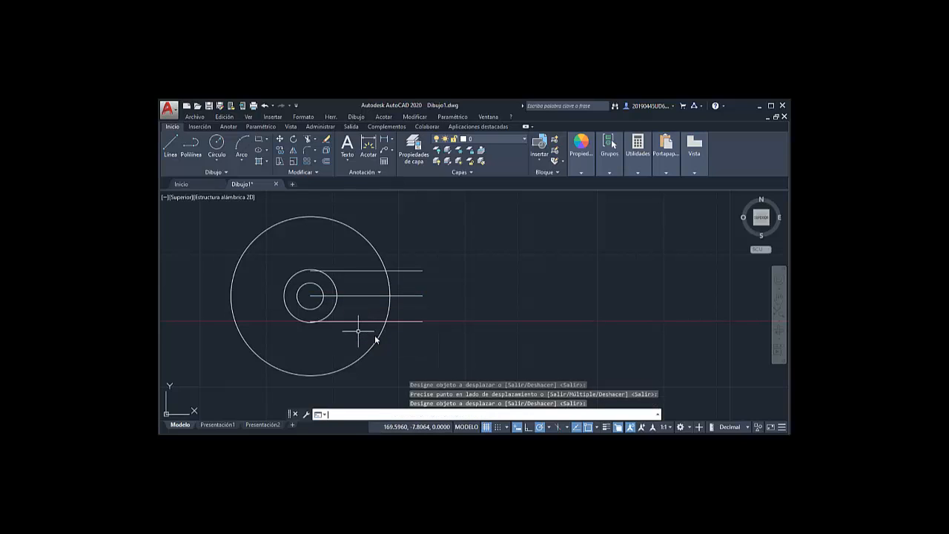
- Draw a circle with a radius of 5 centred where the upper offset line crosses the outer circle
click(218, 162)
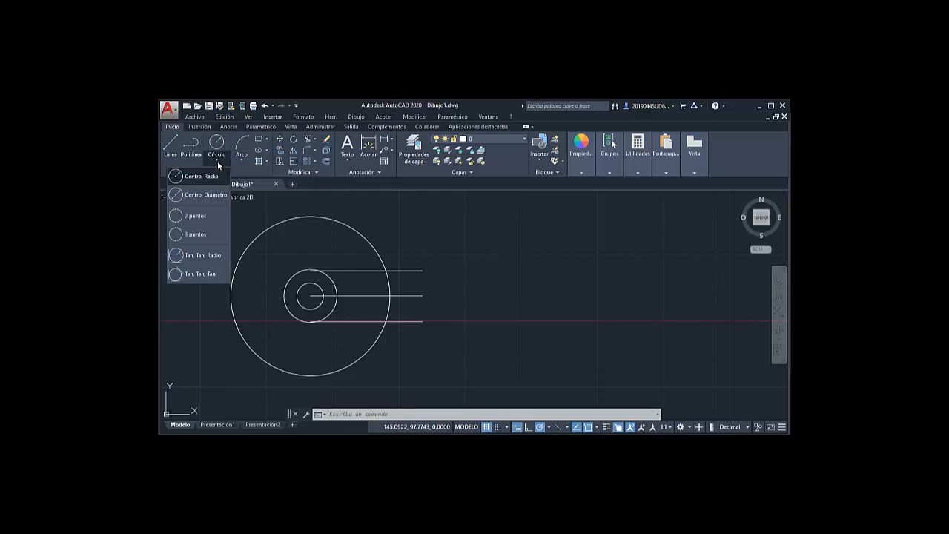
click(214, 177)
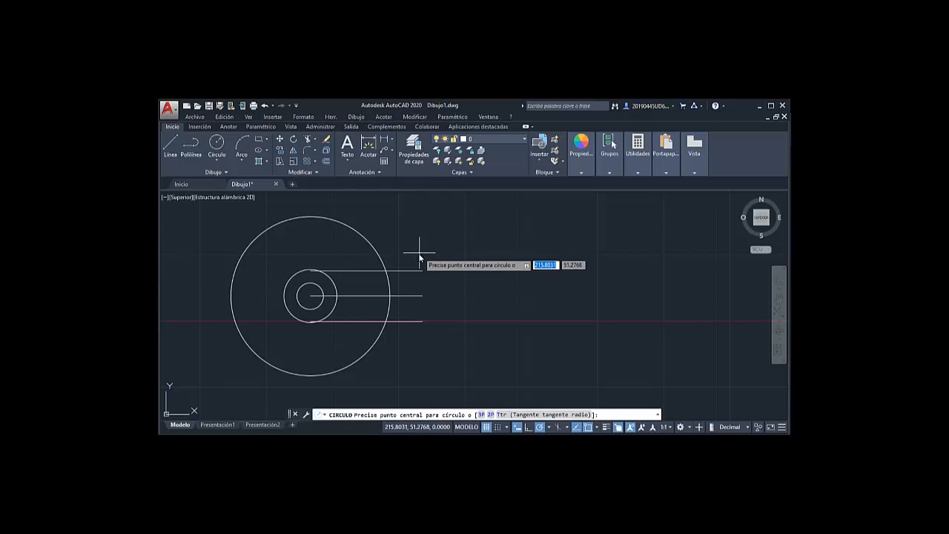
click(386, 272)
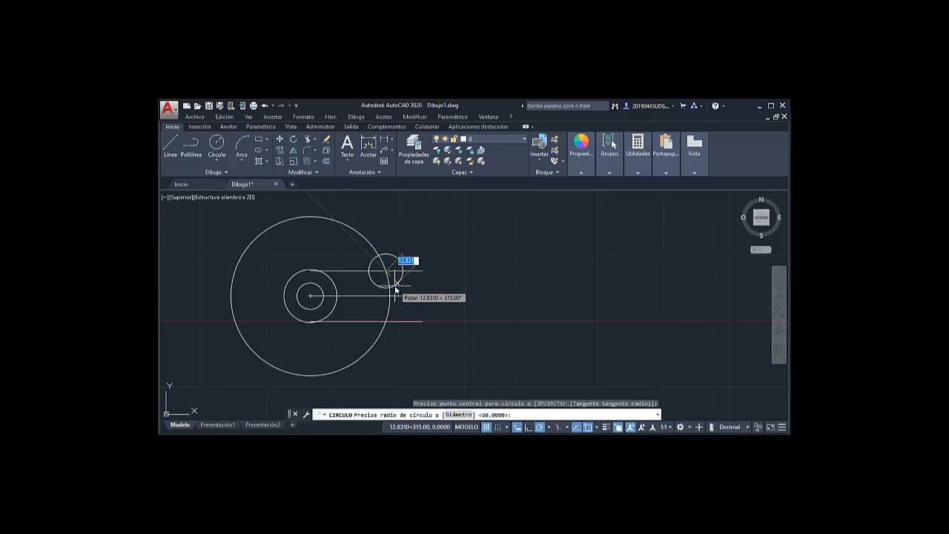
text(5)
key(Return)
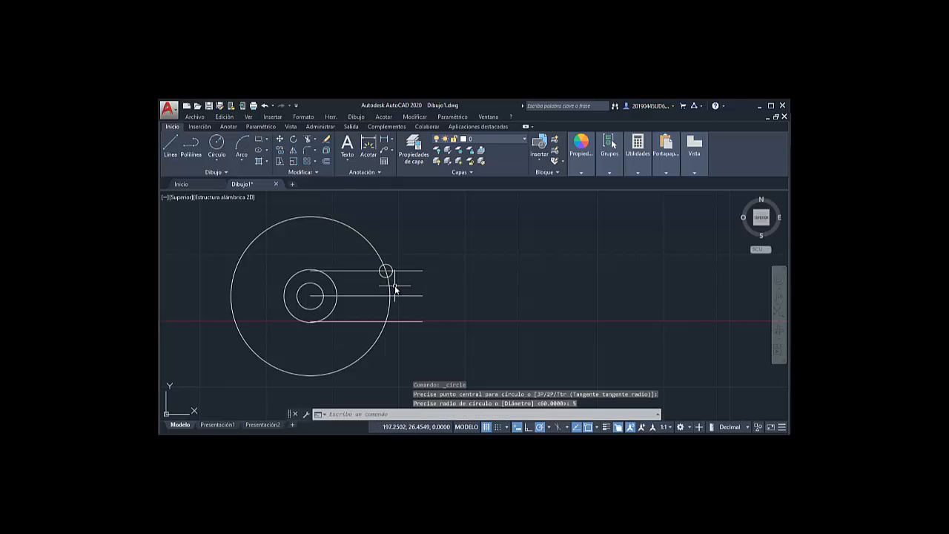
- Draw a second circle concentric with the small circle on the upper offset line, with twice its radius
scroll(396, 290, up, 2)
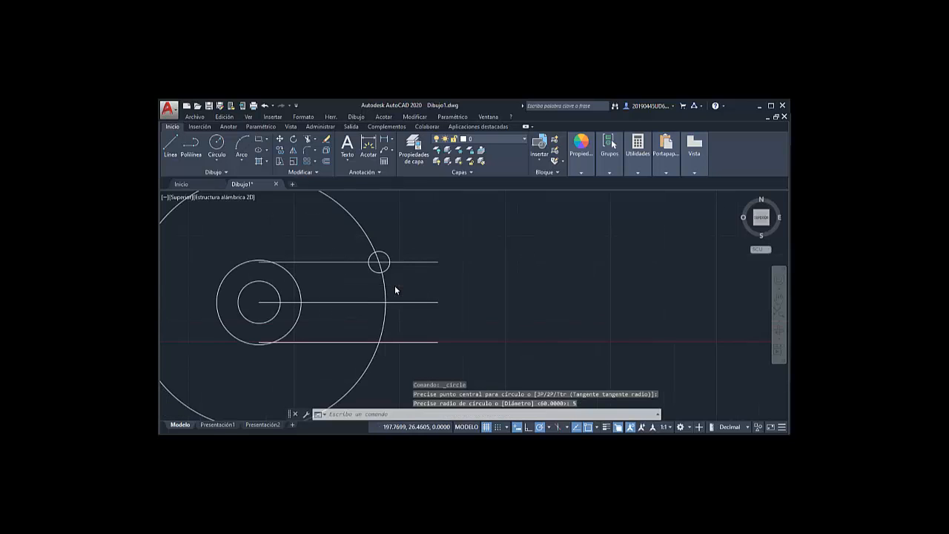
scroll(396, 289, up, 1)
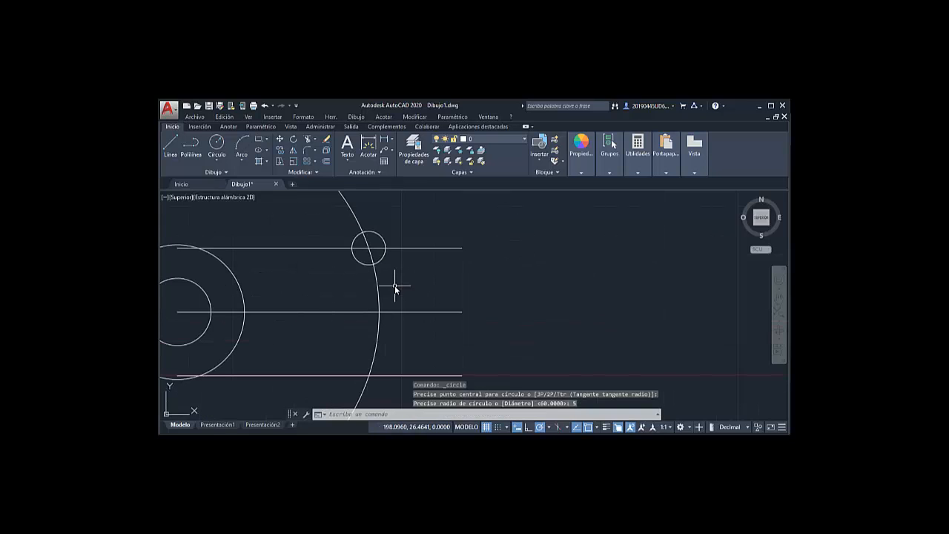
click(218, 160)
click(218, 175)
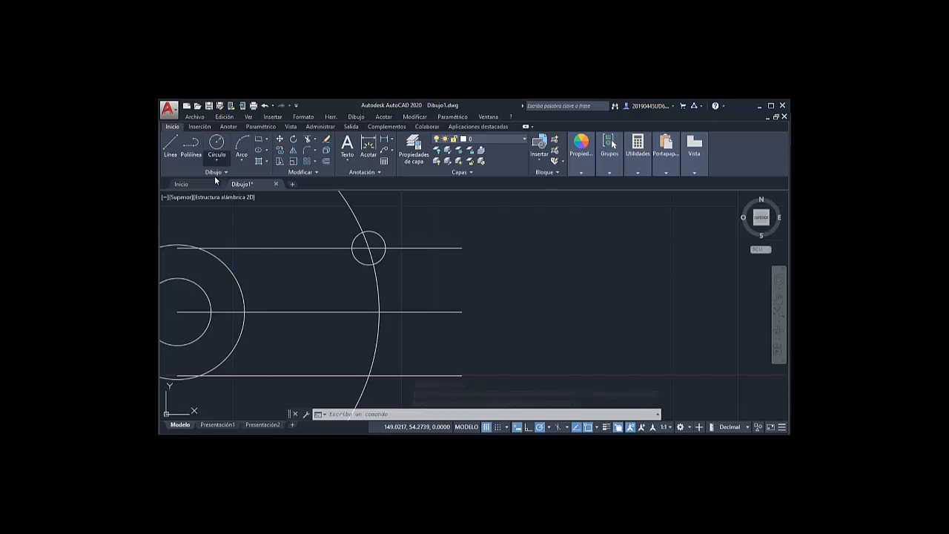
click(368, 250)
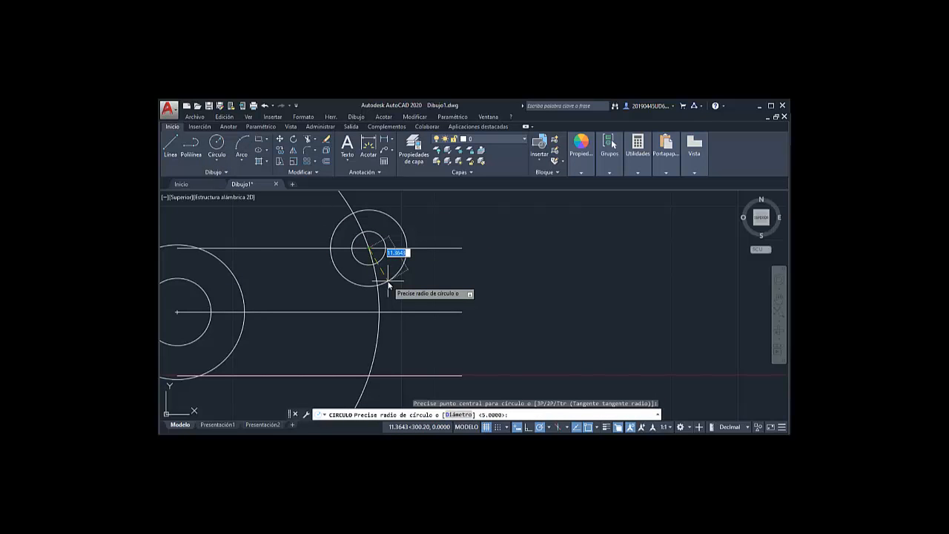
key(Return)
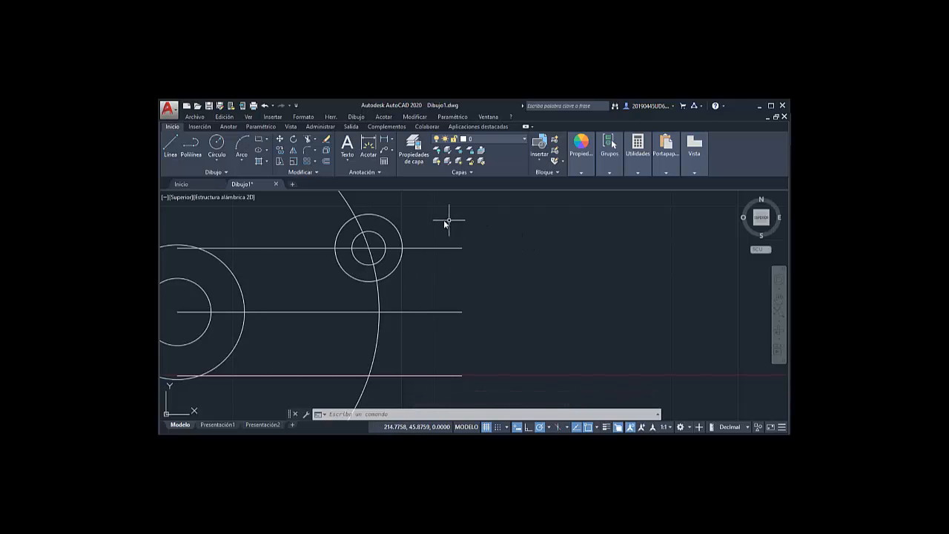
- Copy both small concentric circles from their common centre to the point where the lower offset line crosses the large outer circle
click(282, 152)
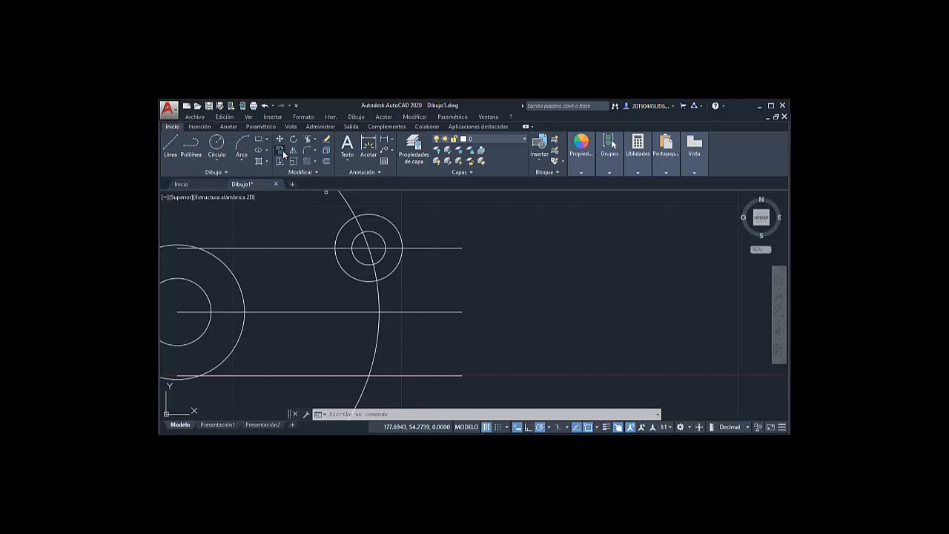
click(395, 232)
click(384, 240)
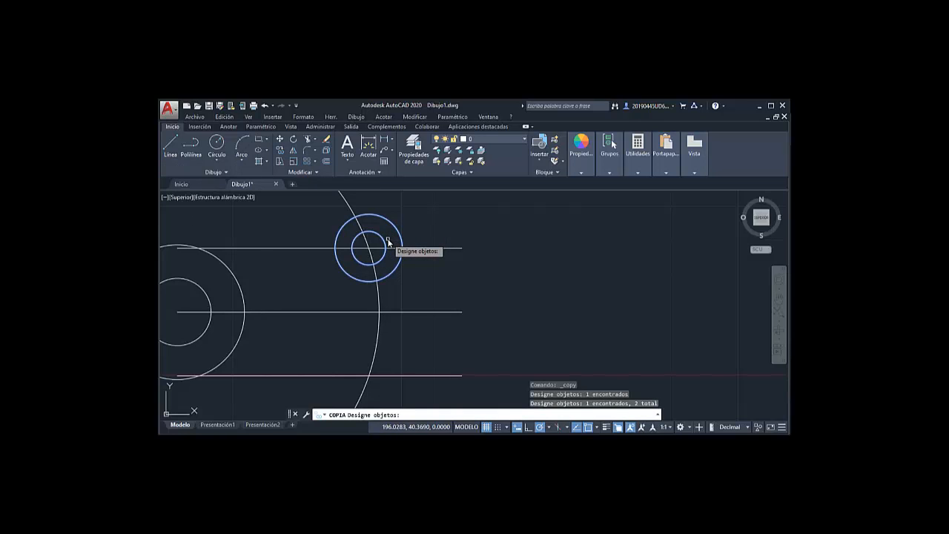
key(Return)
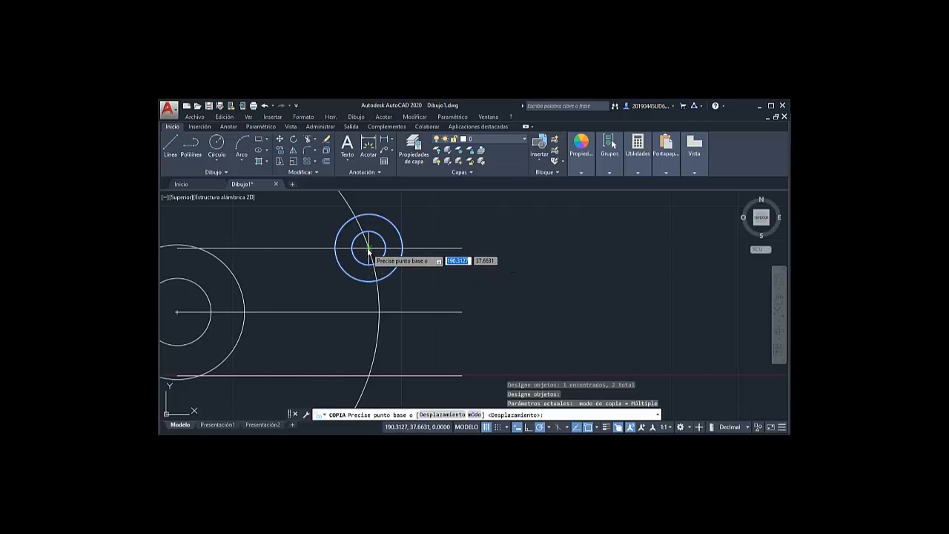
click(369, 248)
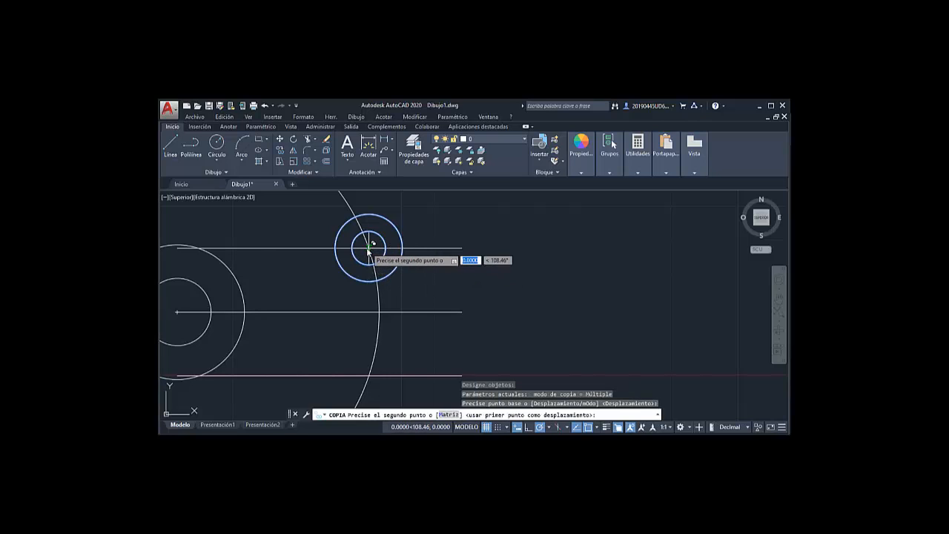
click(369, 377)
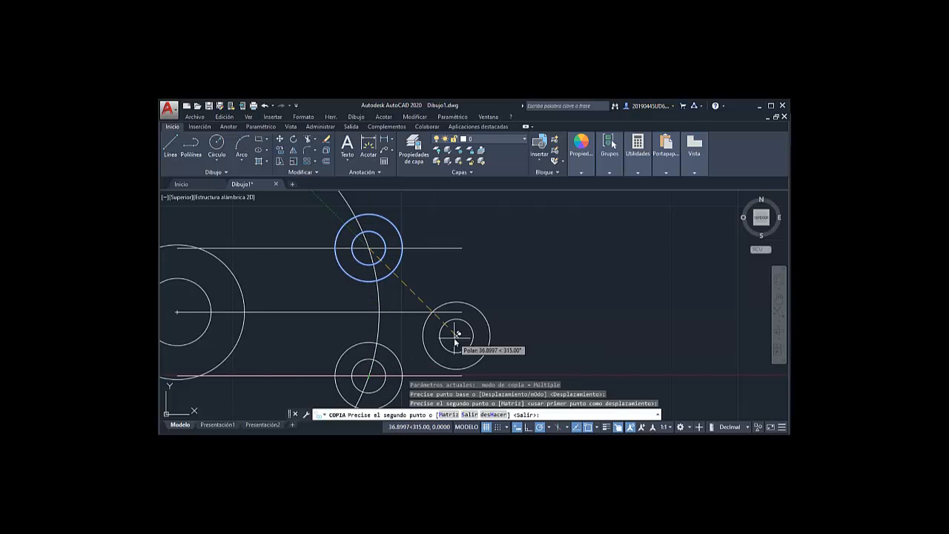
key(Escape)
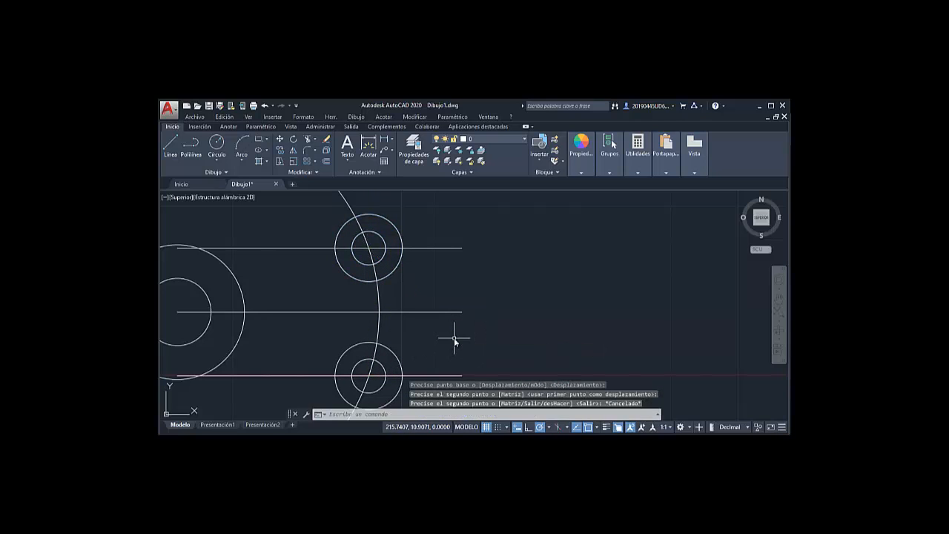
- Trim the large circle's short segments between the offset lines and the inner small circles, using all objects as cutting edges
scroll(454, 340, down, 5)
scroll(454, 340, up, 1)
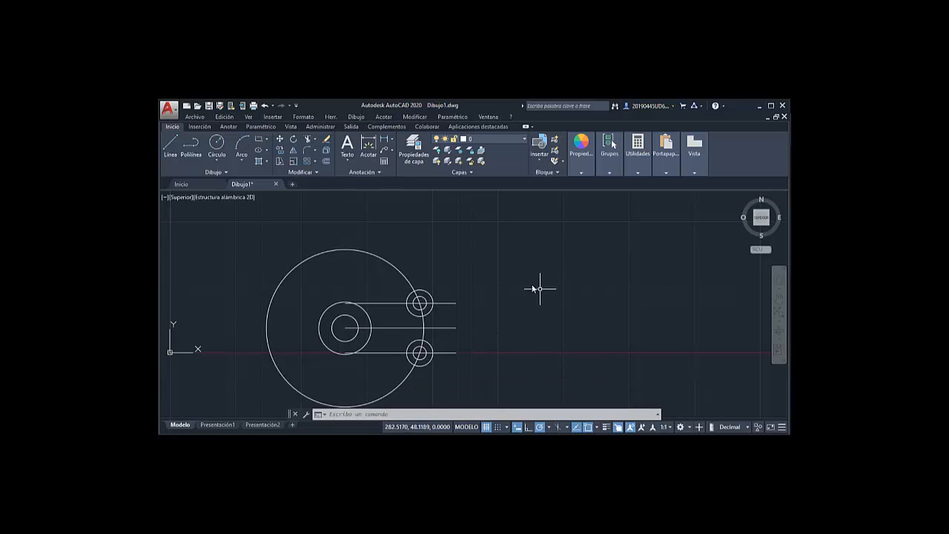
click(307, 139)
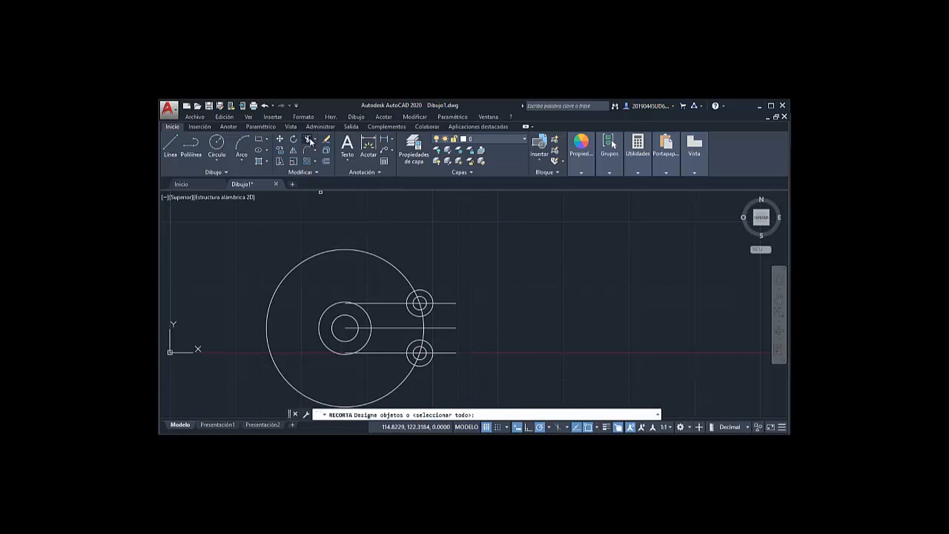
key(Return)
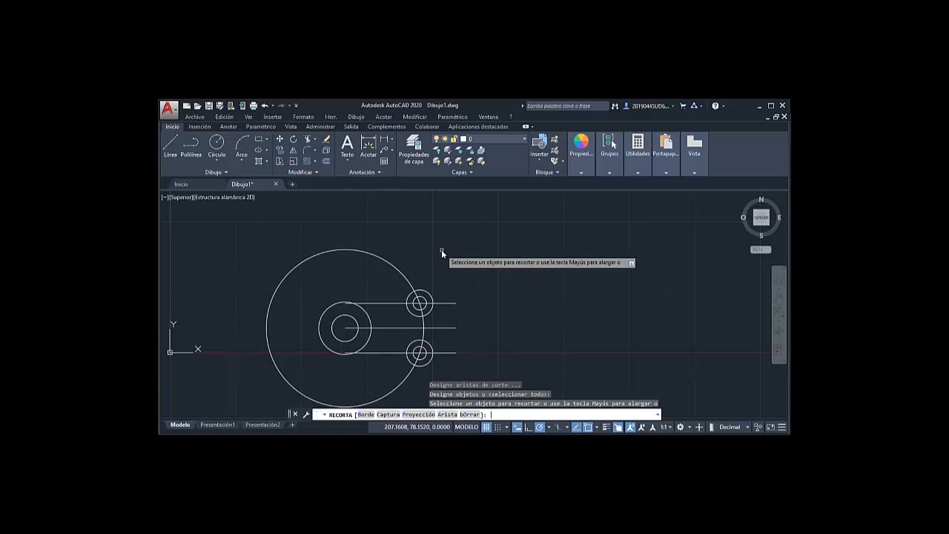
click(419, 302)
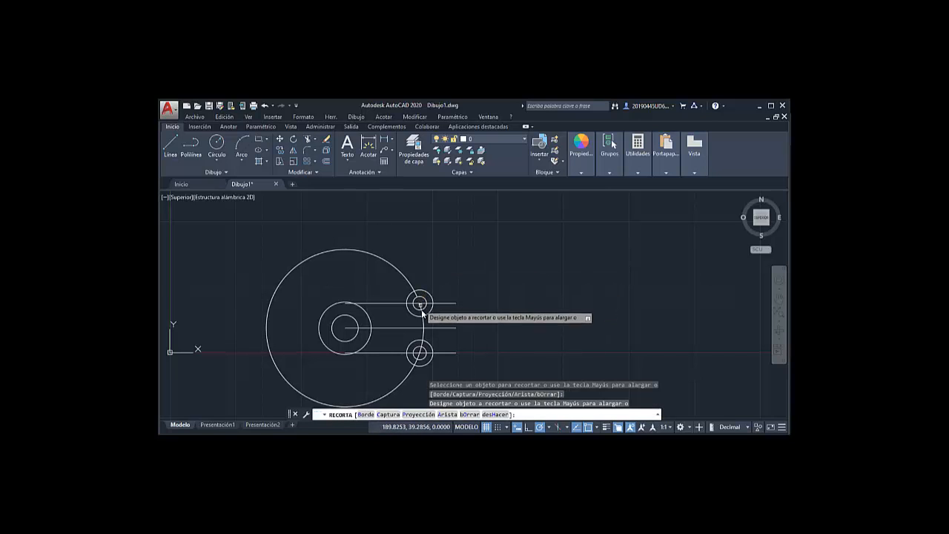
click(420, 354)
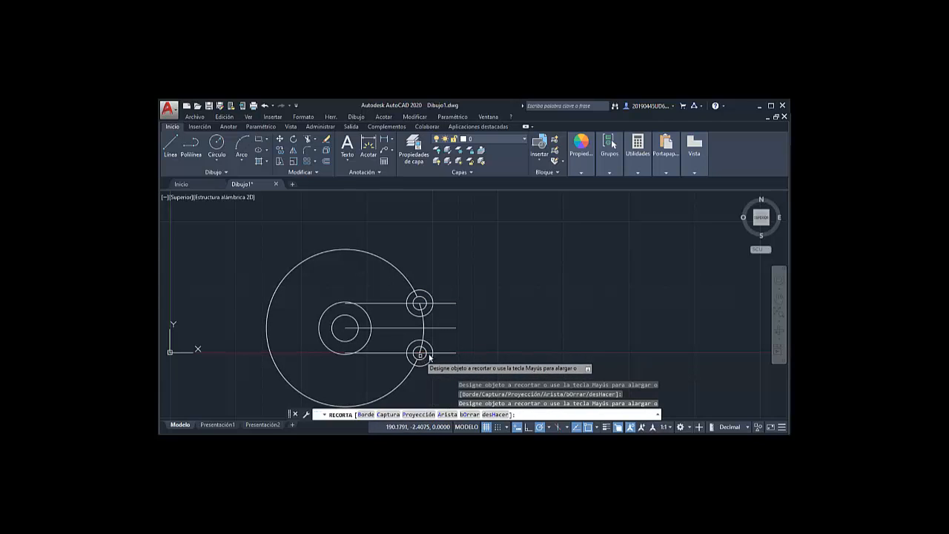
key(Return)
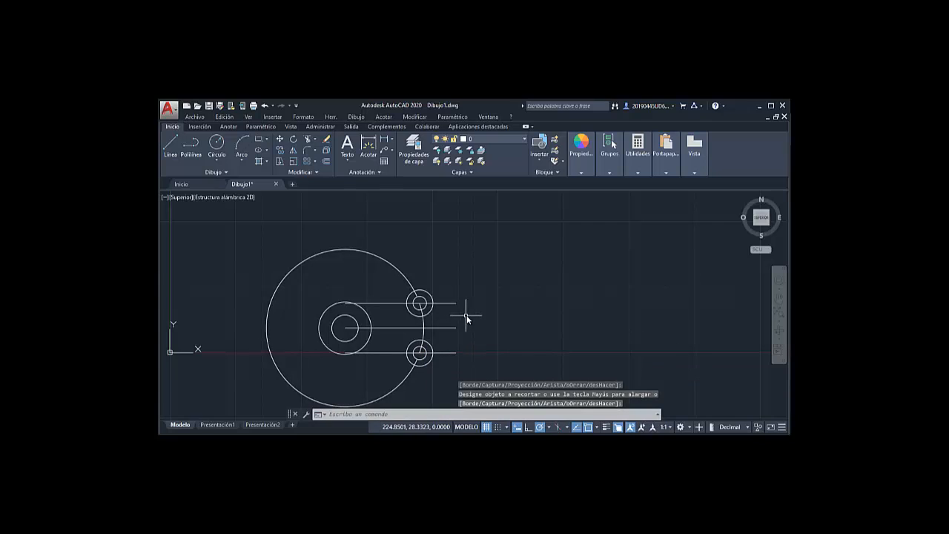
- Delete the two offset lines and the large outer arc, keeping the short arc that joins the two small circle centres
click(380, 355)
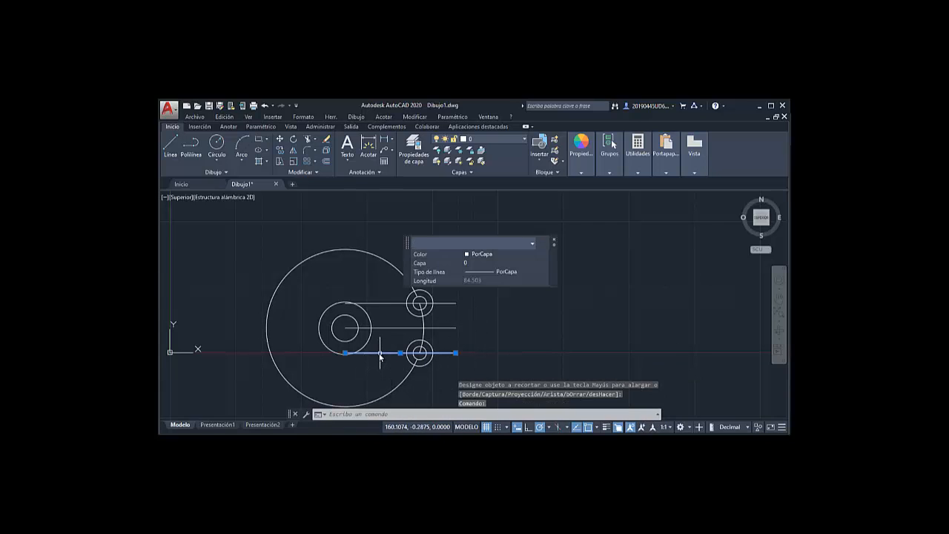
click(386, 303)
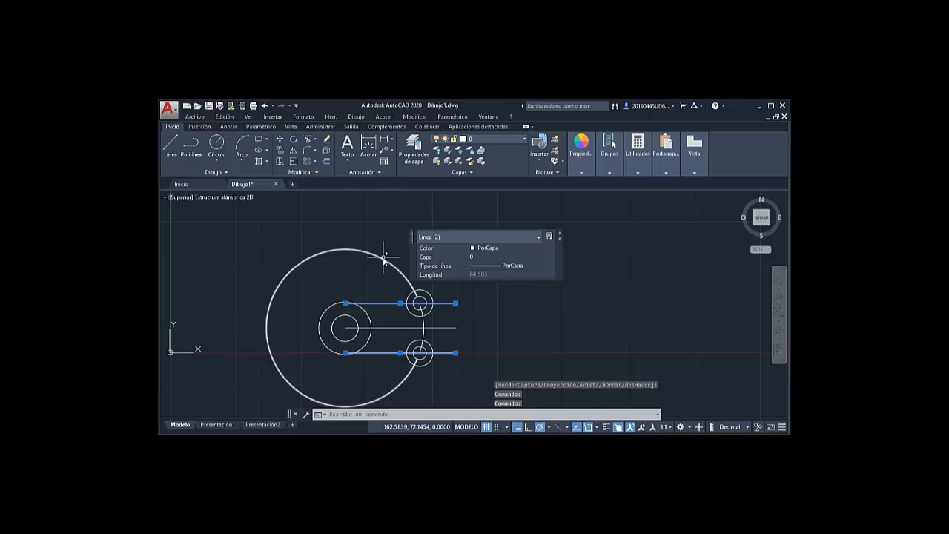
click(385, 259)
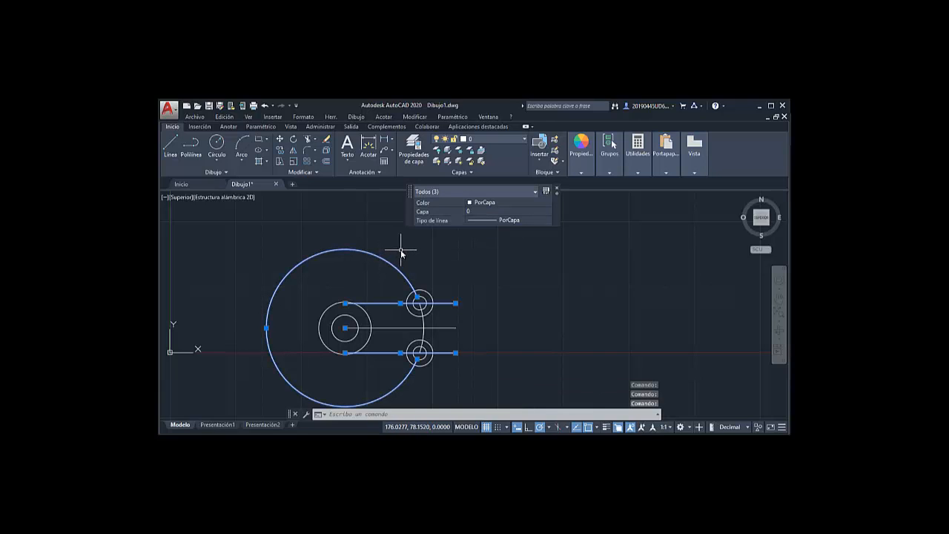
key(Delete)
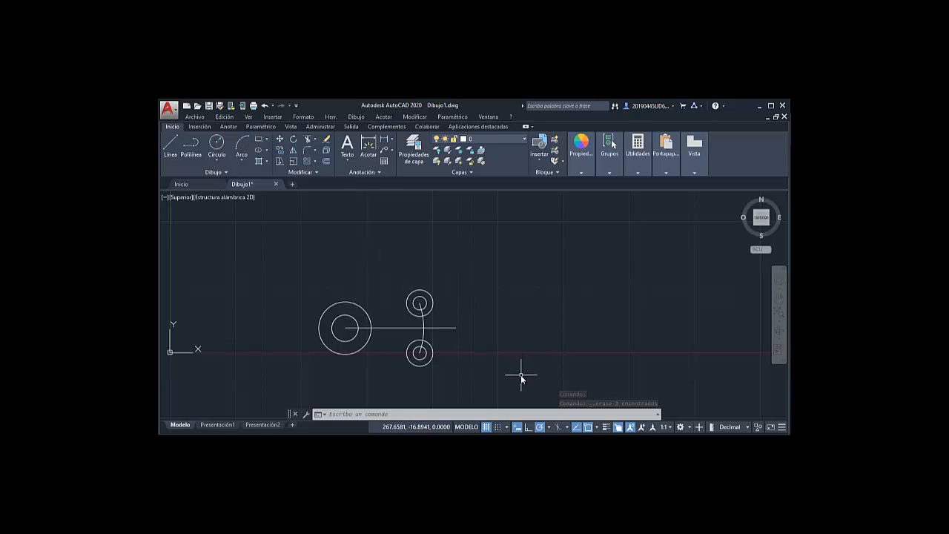
- Offset the arc joining the small circle centres by 5 to the right, and try to offset the new arc outward again
middle_drag(551, 384, 540, 388)
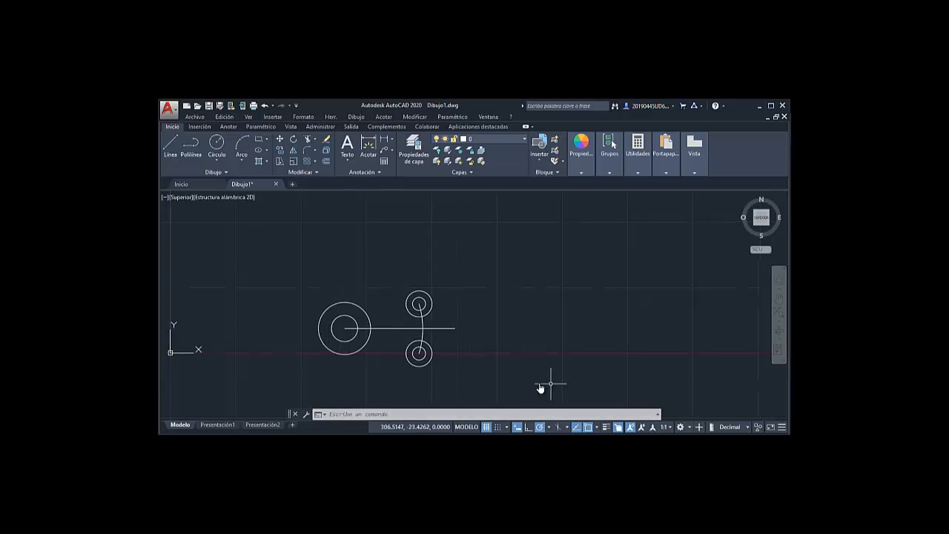
scroll(462, 371, up, 2)
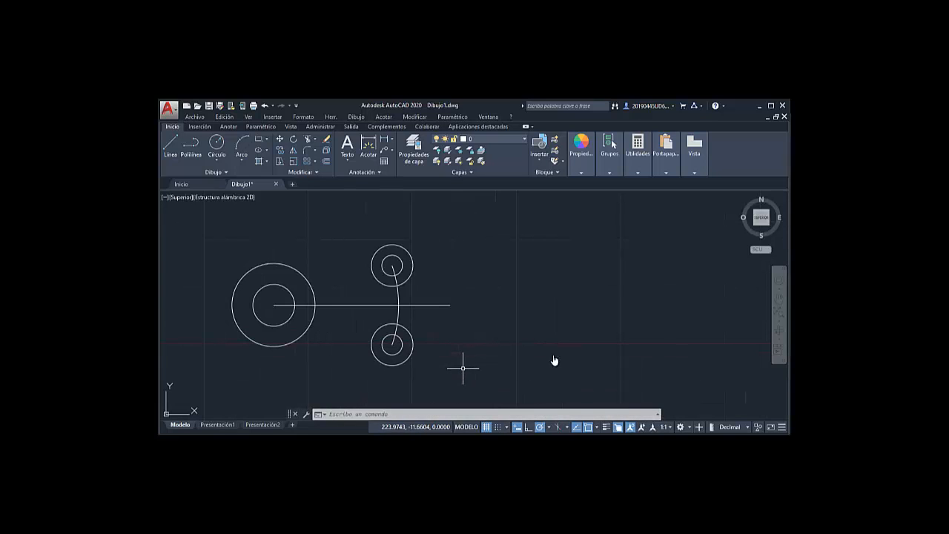
click(779, 296)
drag(493, 374, 551, 357)
key(Escape)
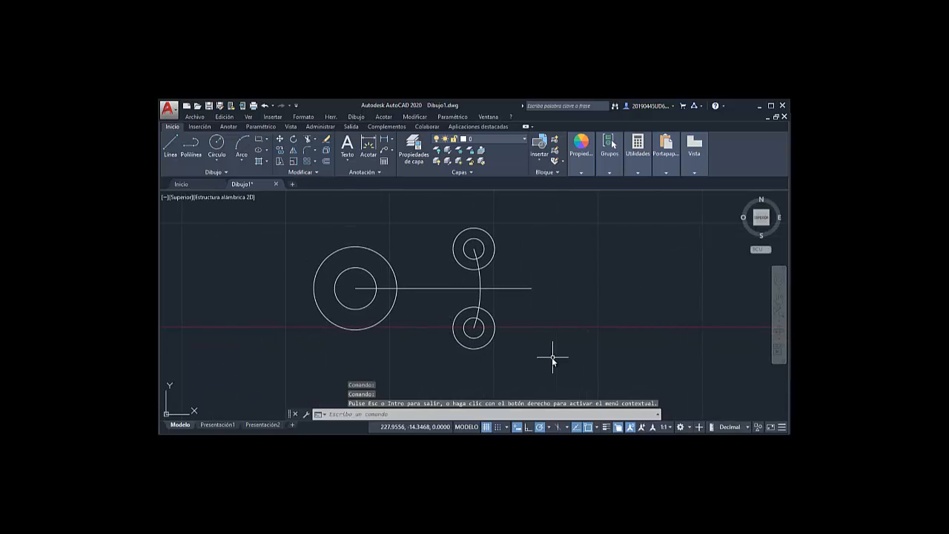
click(326, 162)
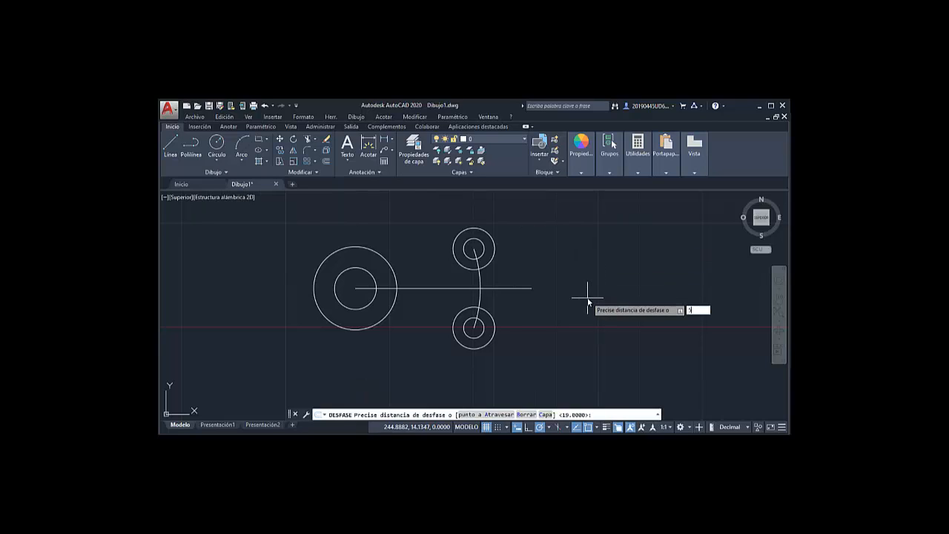
key(Return)
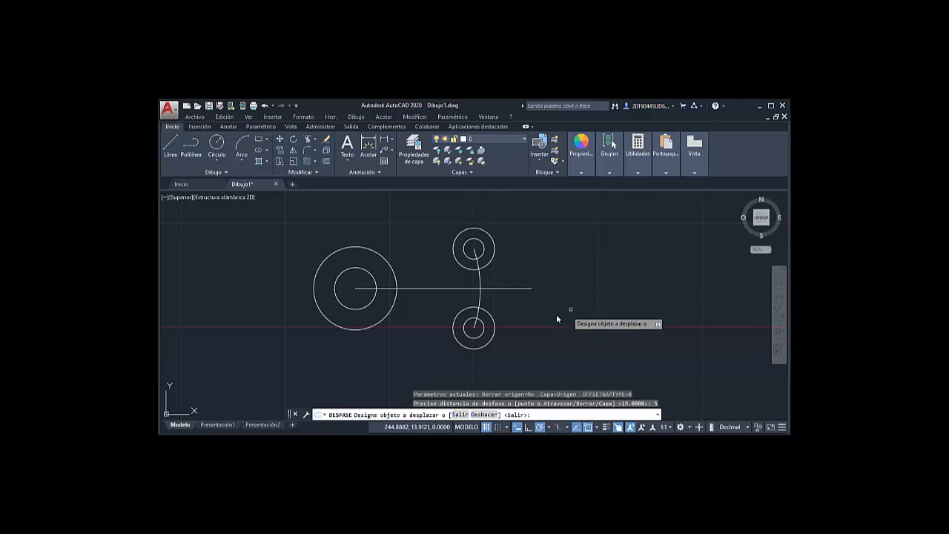
click(481, 283)
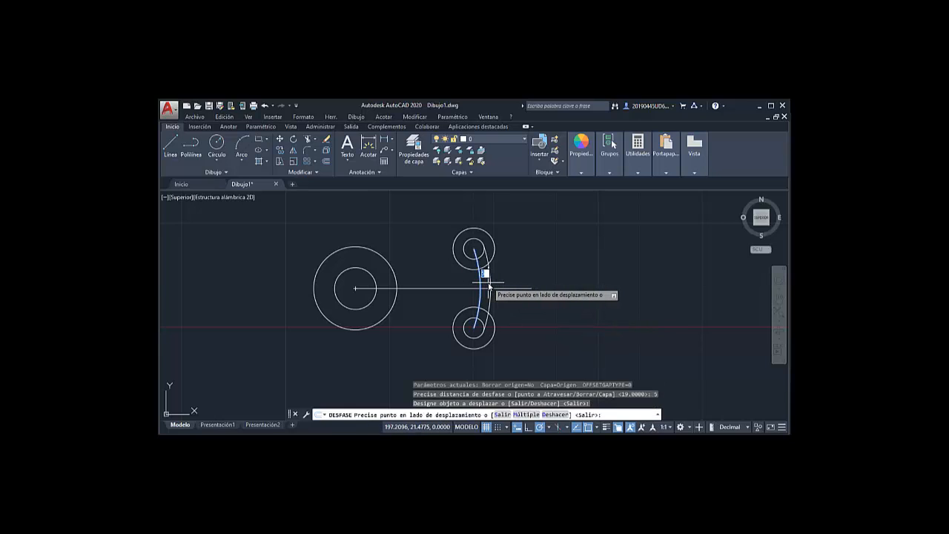
click(490, 285)
click(494, 286)
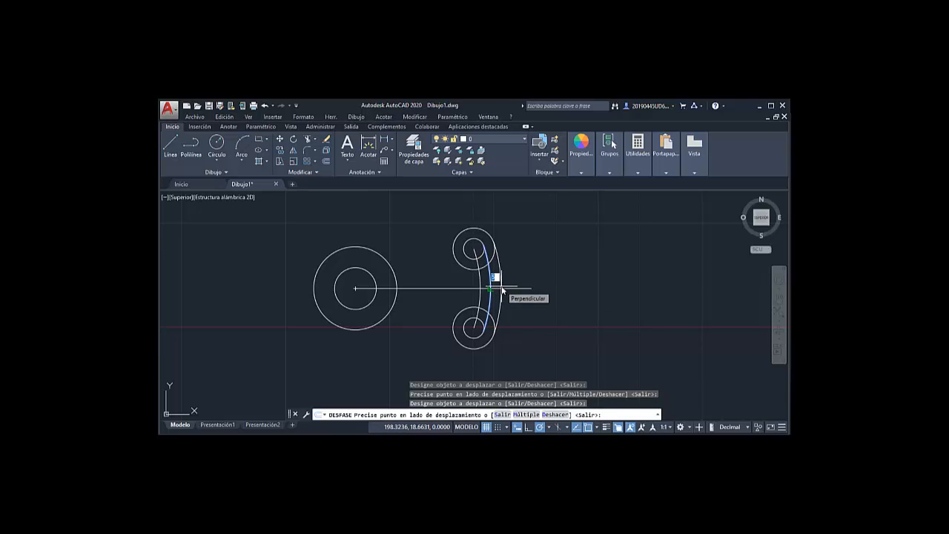
click(501, 286)
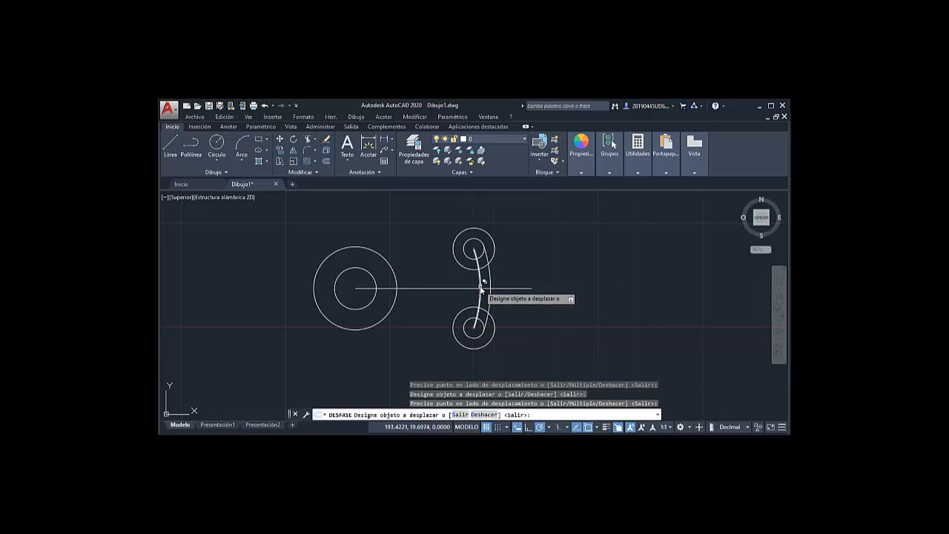
- Offset the original connecting arc by 5 to the left, and offset the resulting arc by the same distance further left
click(478, 290)
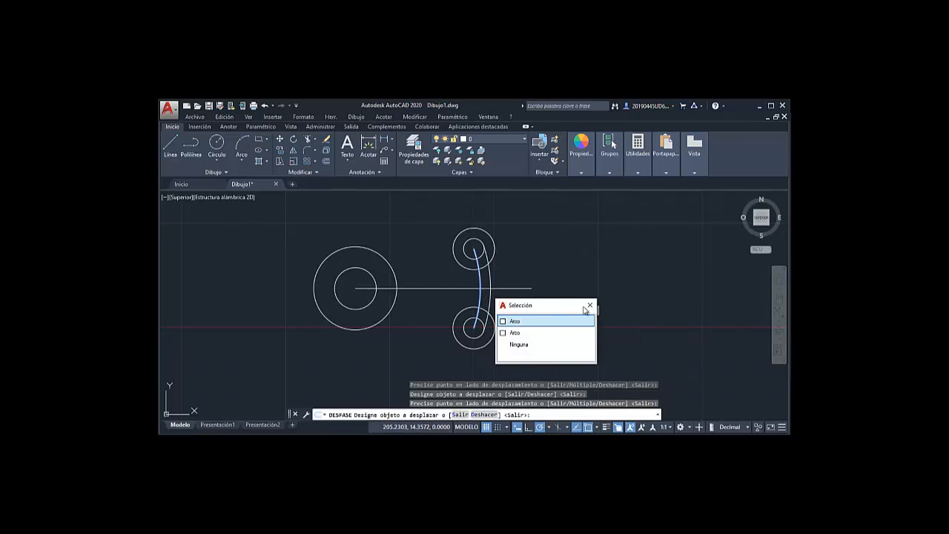
click(588, 306)
click(469, 299)
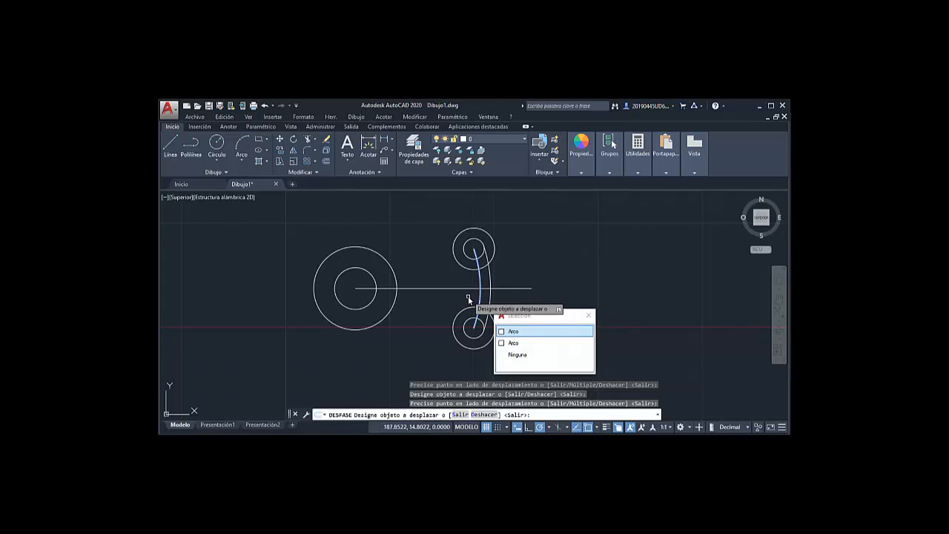
click(522, 332)
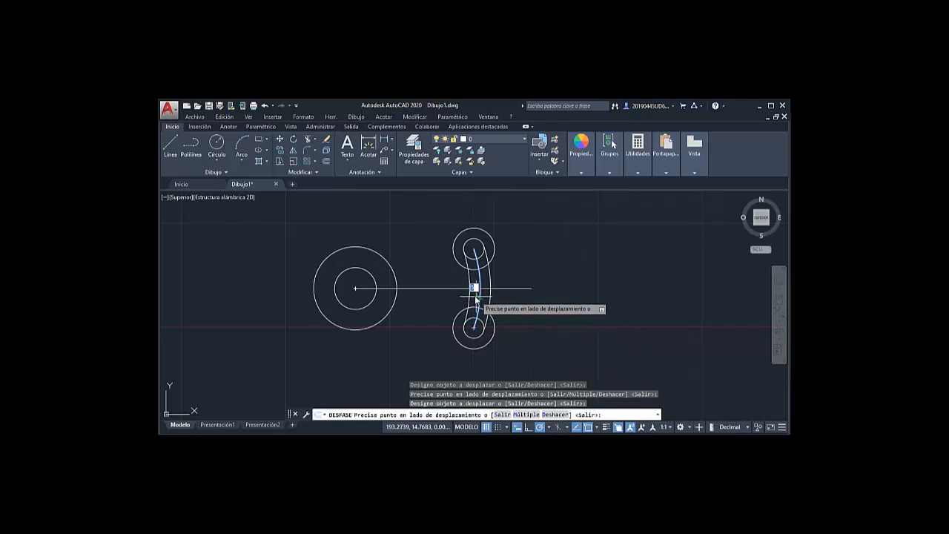
click(468, 294)
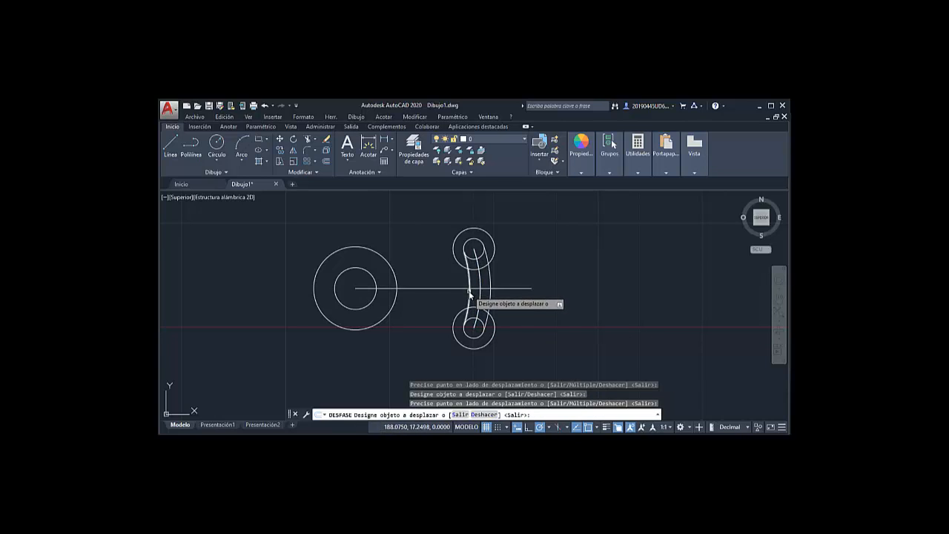
click(467, 292)
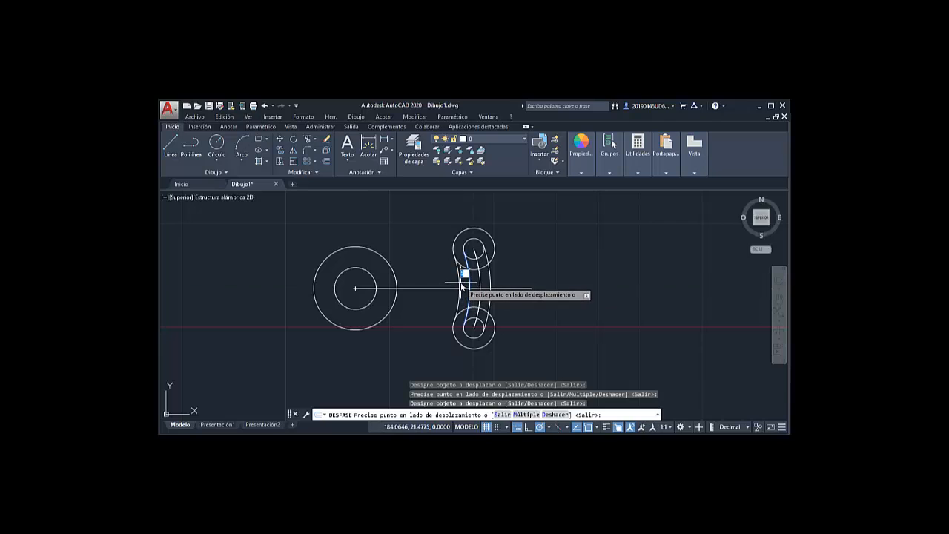
click(461, 282)
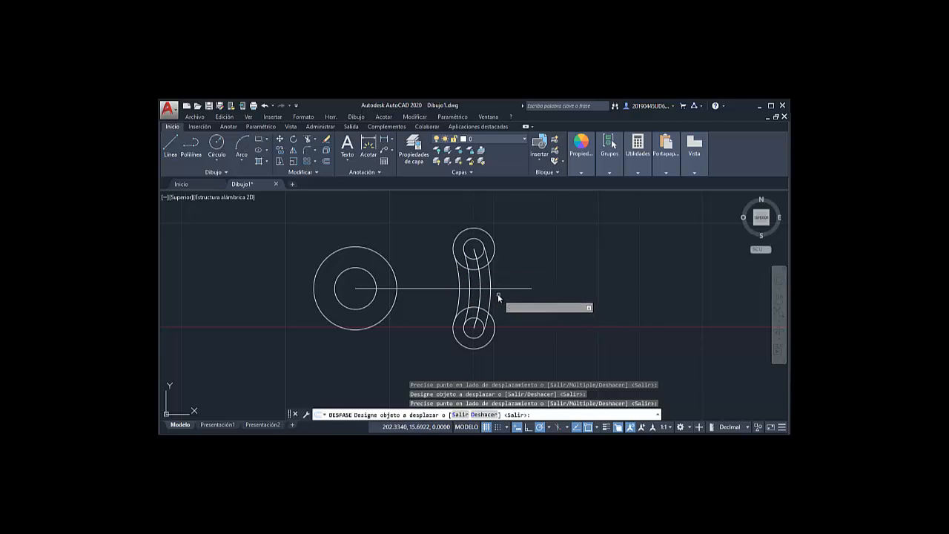
- Offset the arc along the slot's right side outward by 5 to form the outer right edge
click(489, 283)
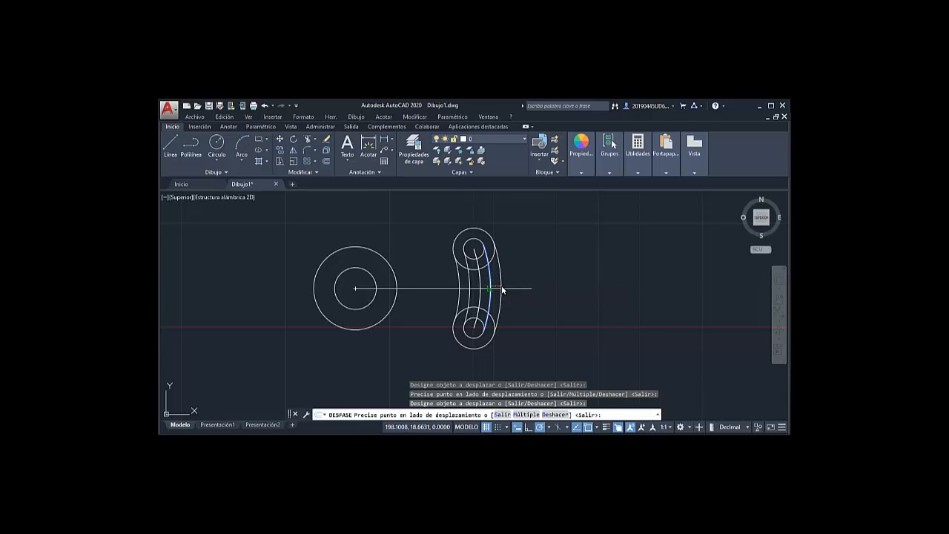
click(499, 289)
click(491, 289)
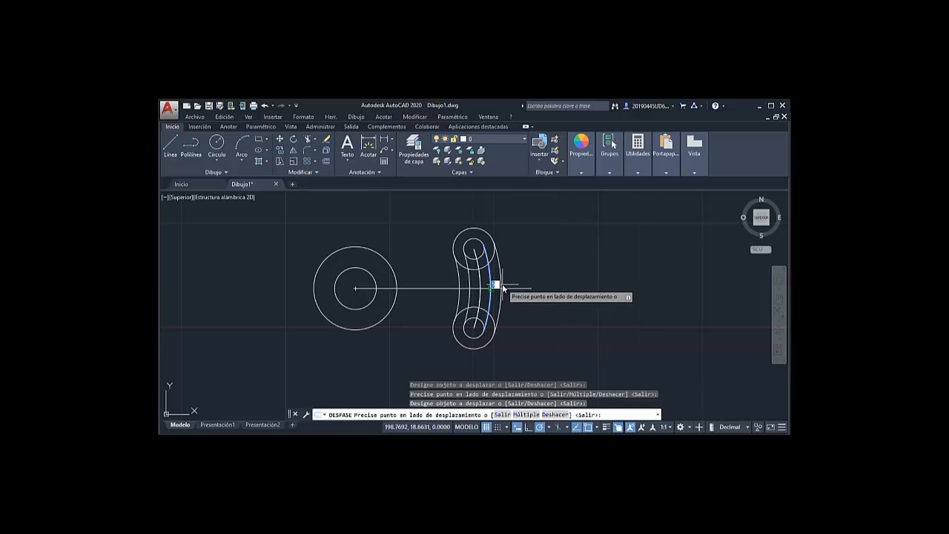
click(503, 284)
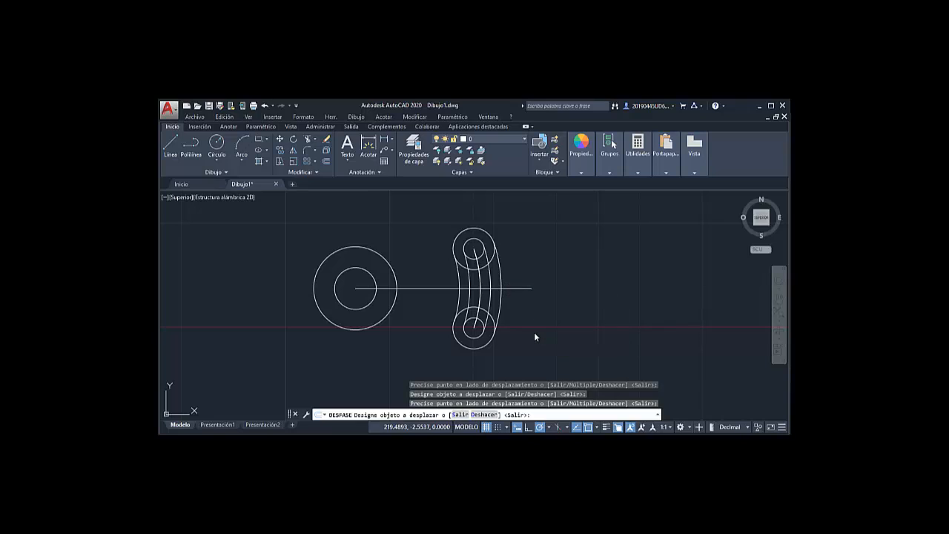
key(Escape)
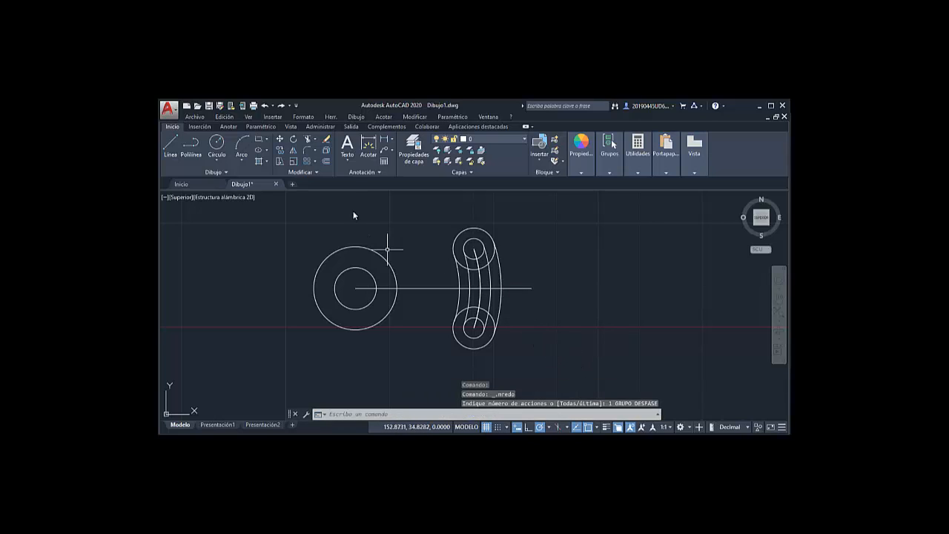
- Trim the circle portions inside the slot at both ends, using all objects as cutting edges, leaving rounded inner and outer outlines
click(309, 141)
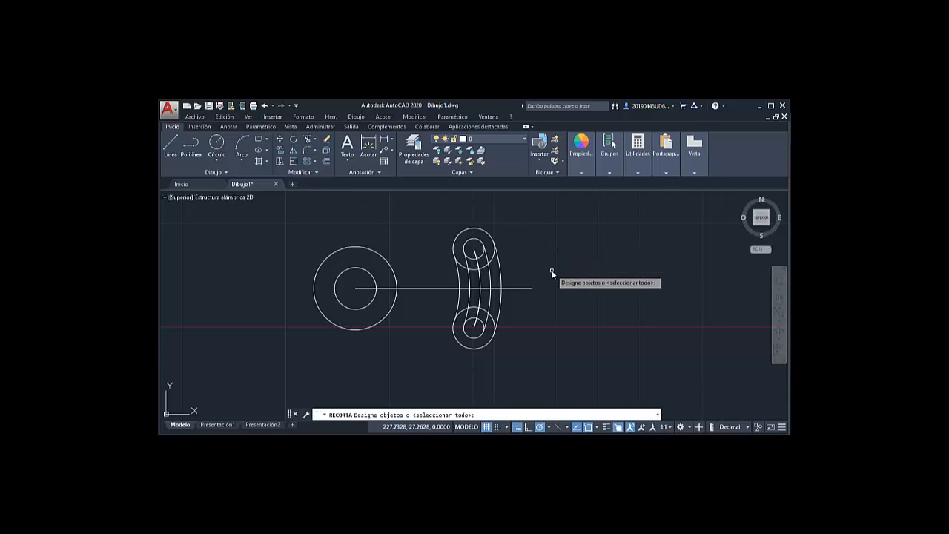
key(Return)
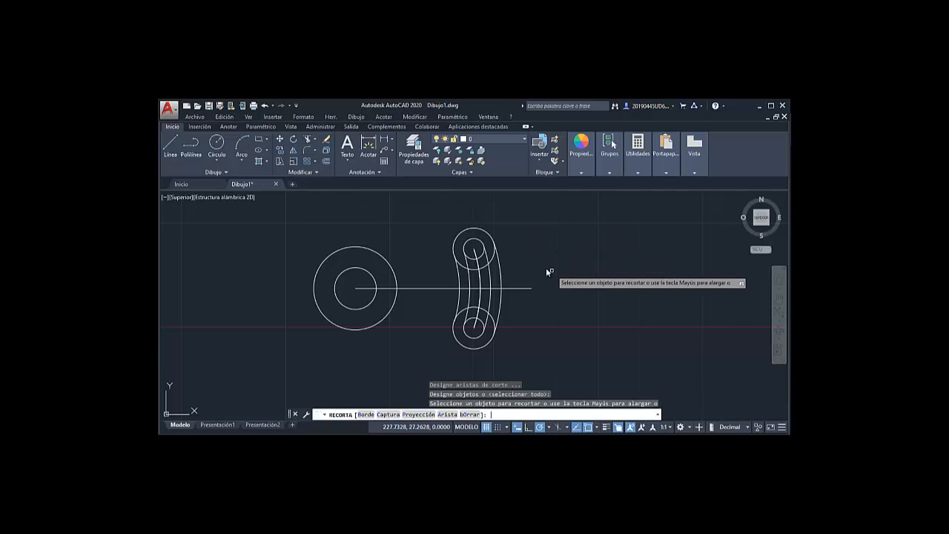
click(464, 266)
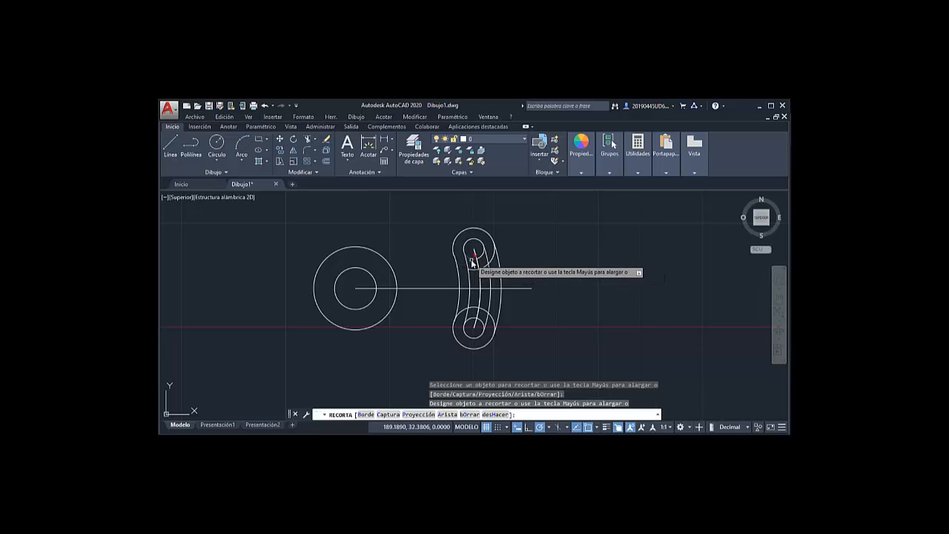
click(473, 259)
click(481, 257)
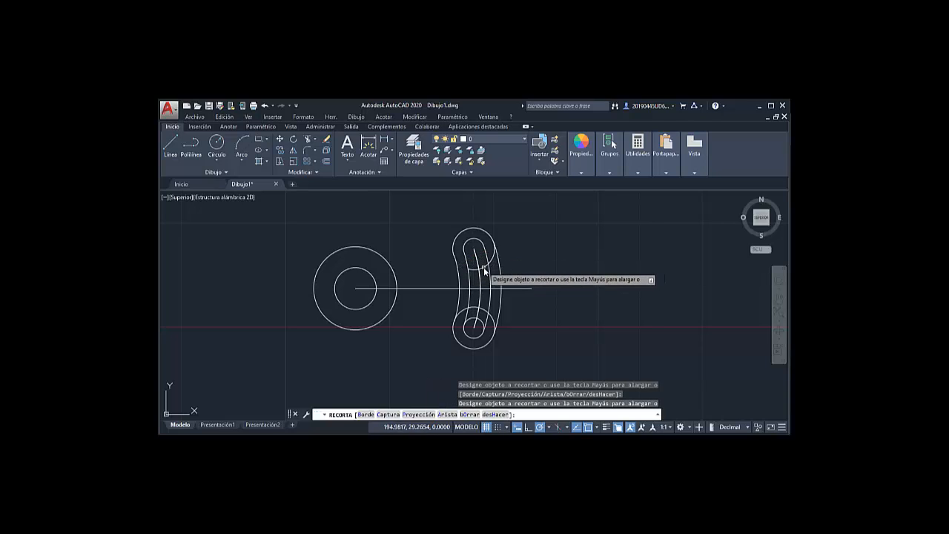
click(484, 267)
click(493, 260)
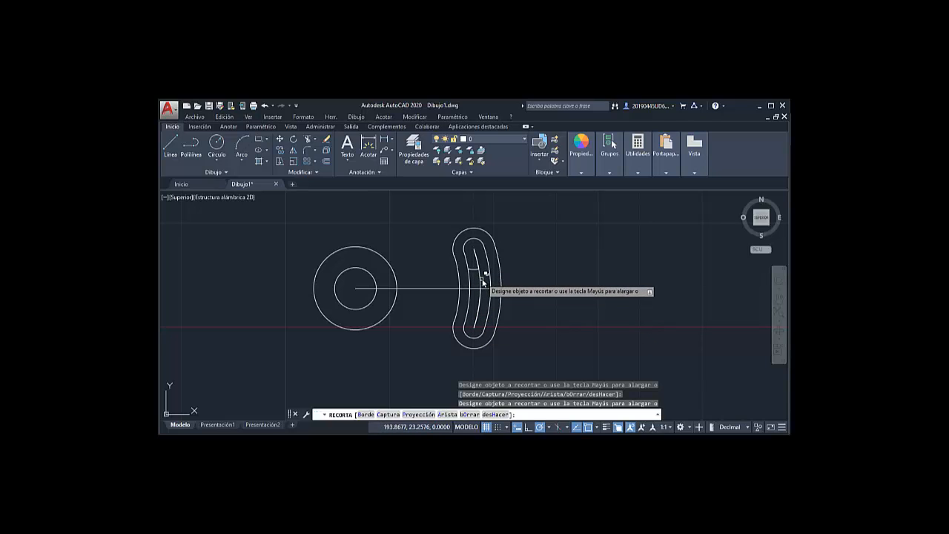
key(Escape)
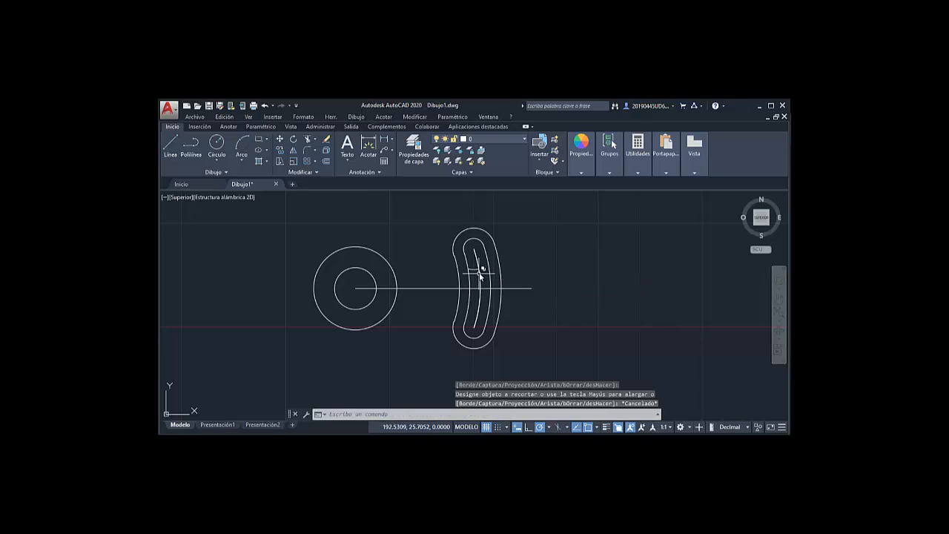
- Delete the overlapping radius 60 centre arcs and the short leftover circle segment inside the slot
click(480, 275)
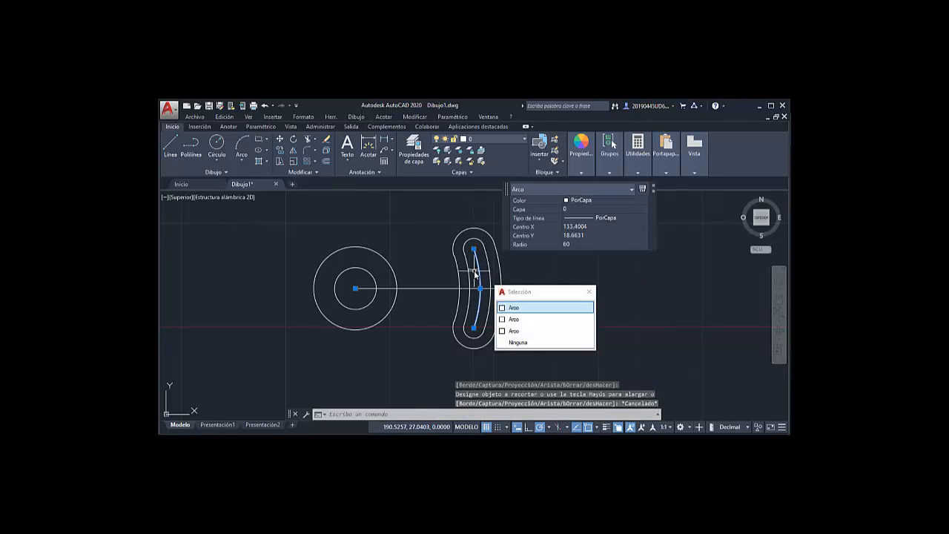
key(Delete)
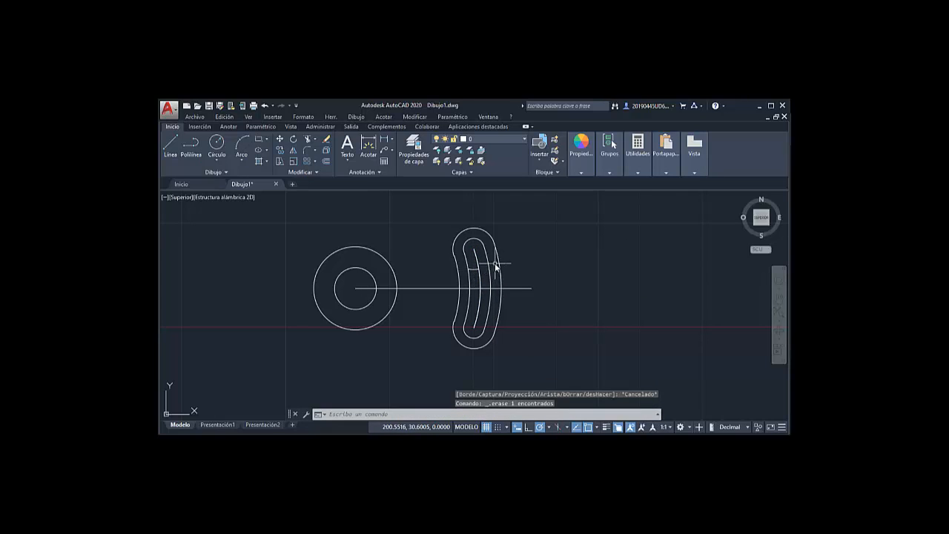
click(477, 273)
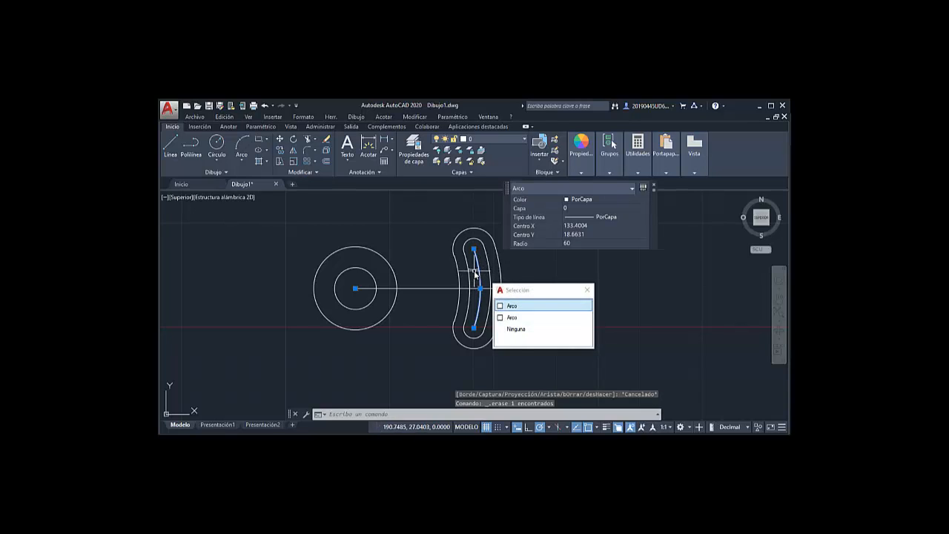
click(474, 270)
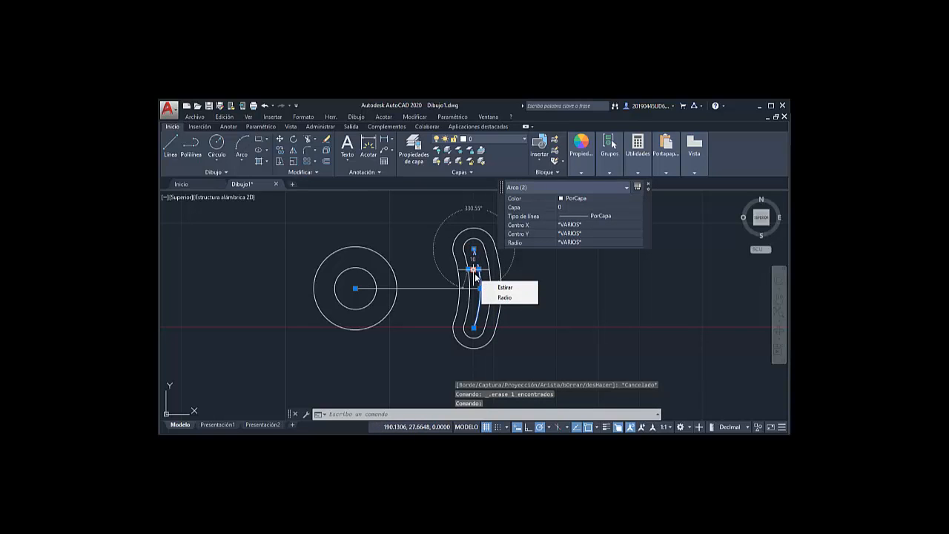
click(475, 274)
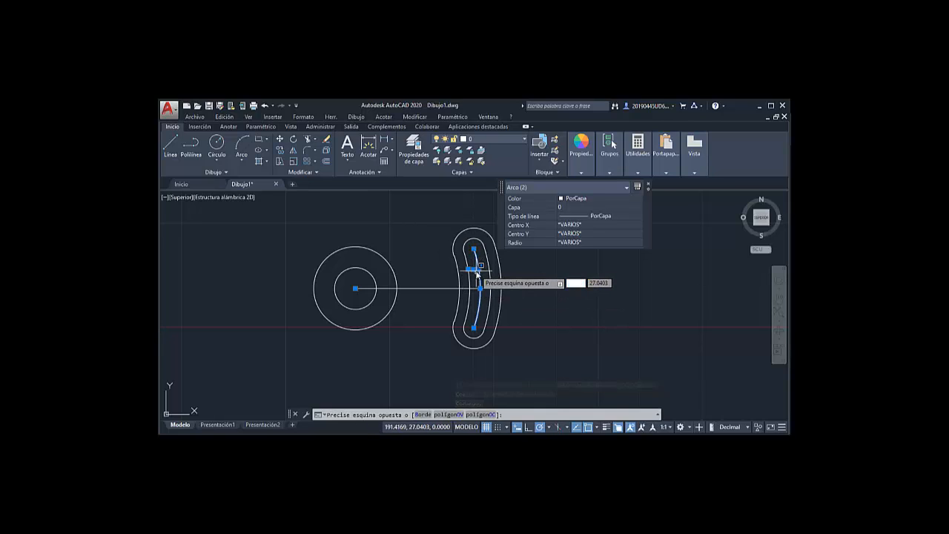
key(Escape)
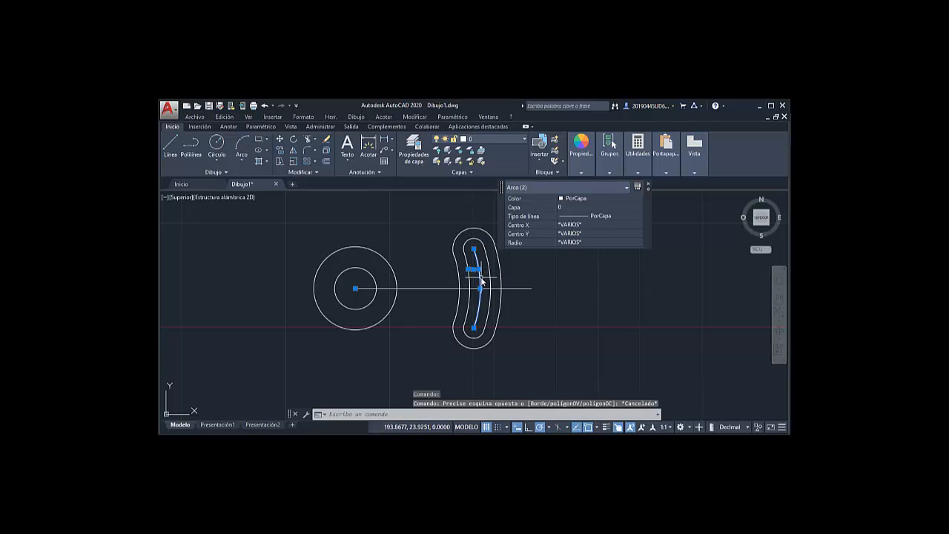
key(Delete)
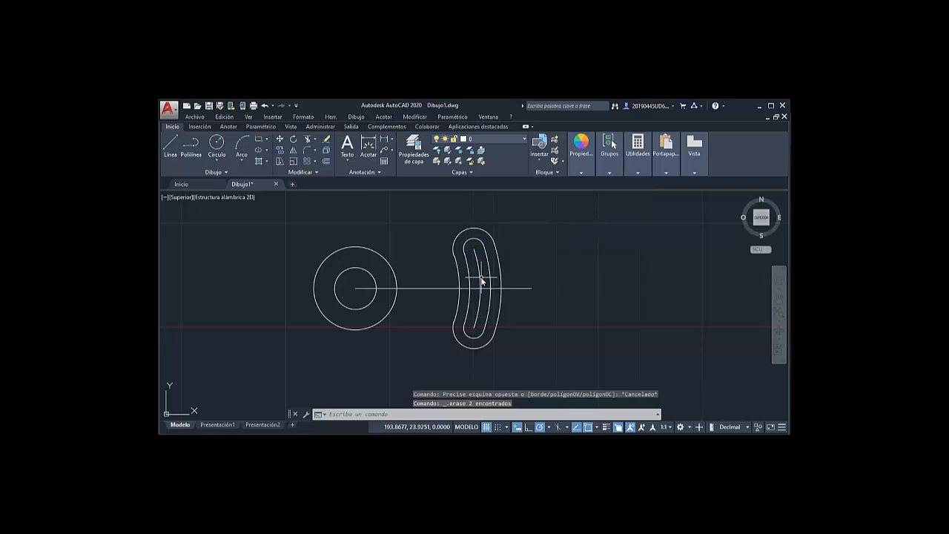
click(480, 281)
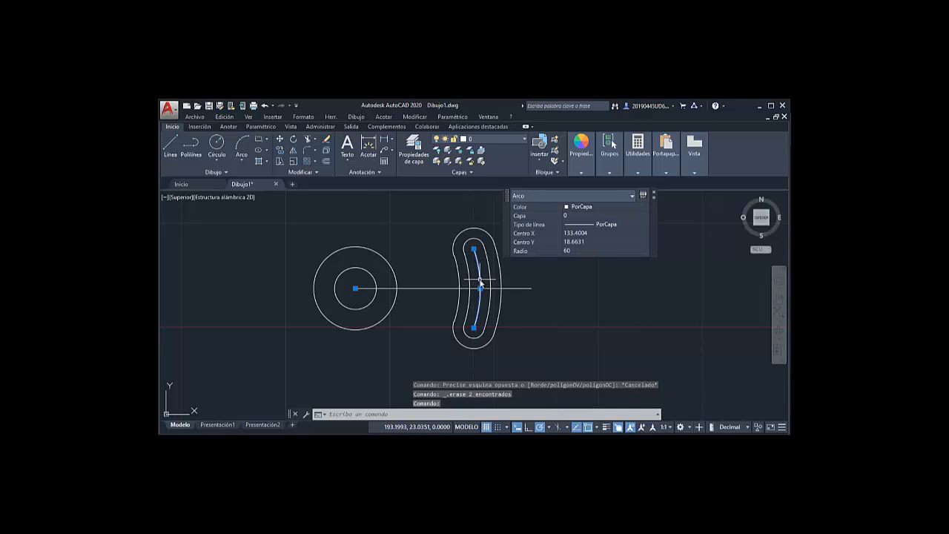
key(Delete)
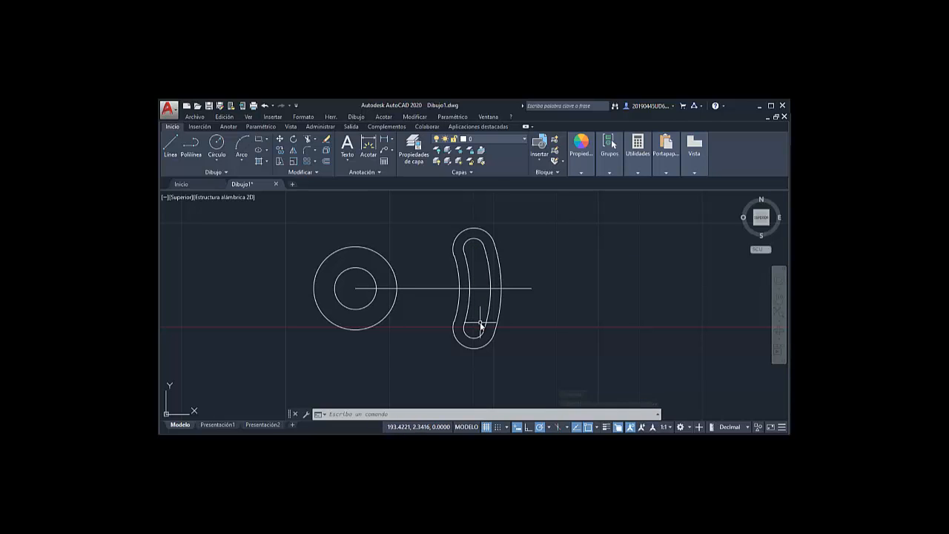
- Offset the horizontal centre line upward by 9
scroll(600, 347, down, 1)
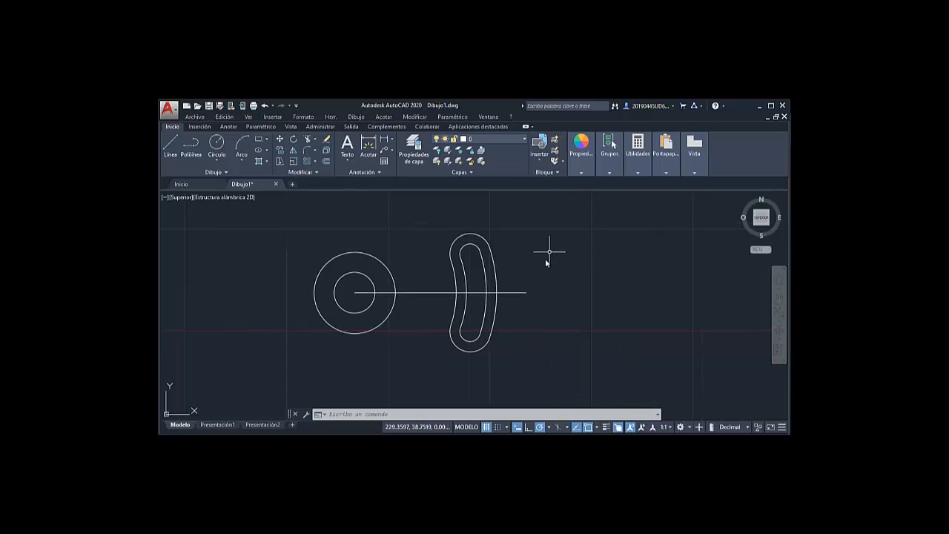
click(326, 162)
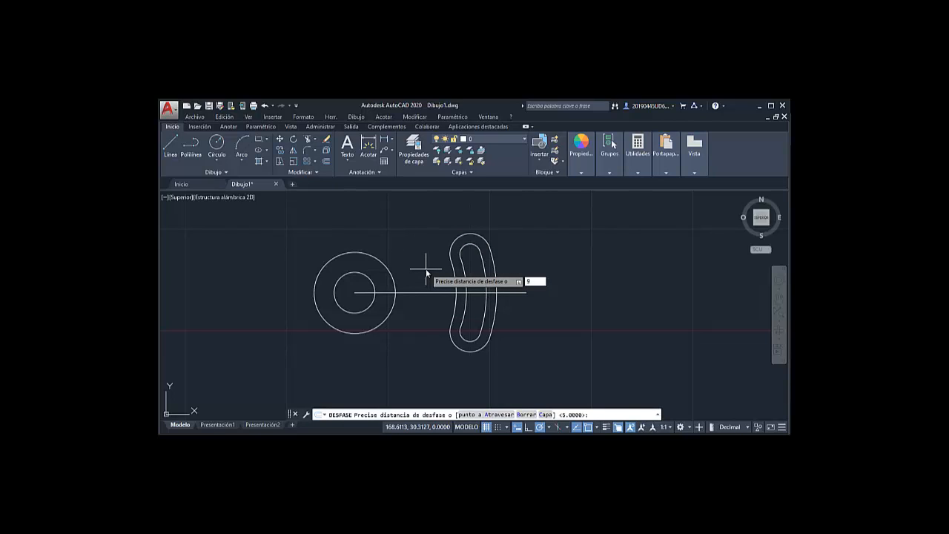
text(9)
key(Return)
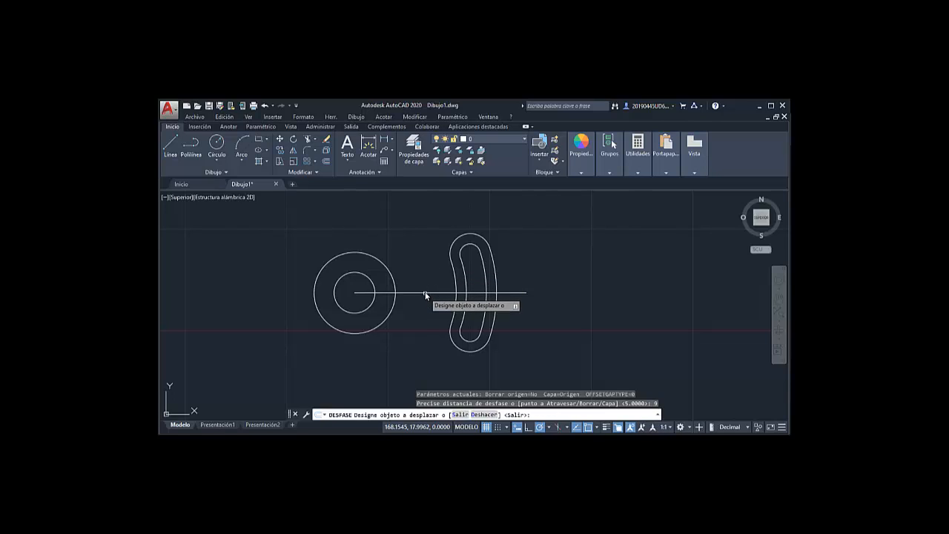
click(427, 293)
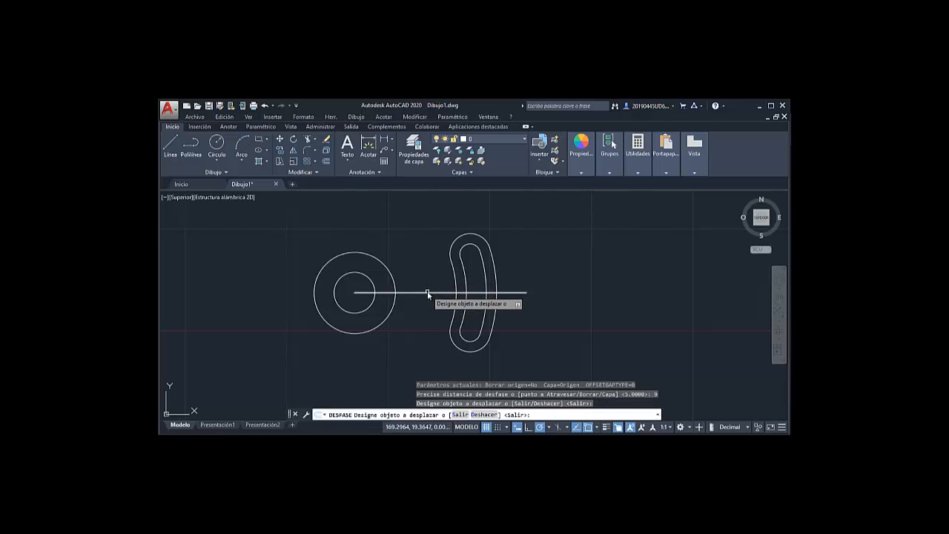
click(427, 291)
click(428, 293)
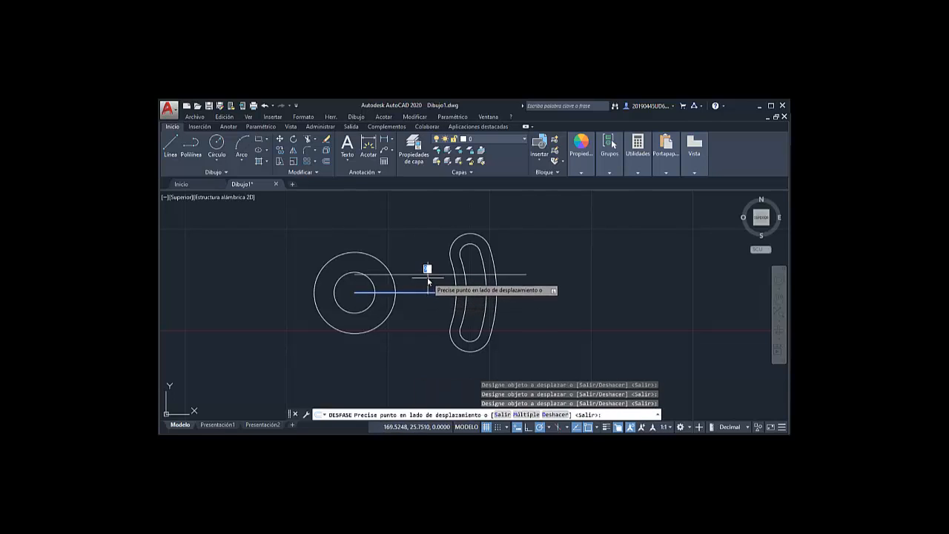
click(428, 277)
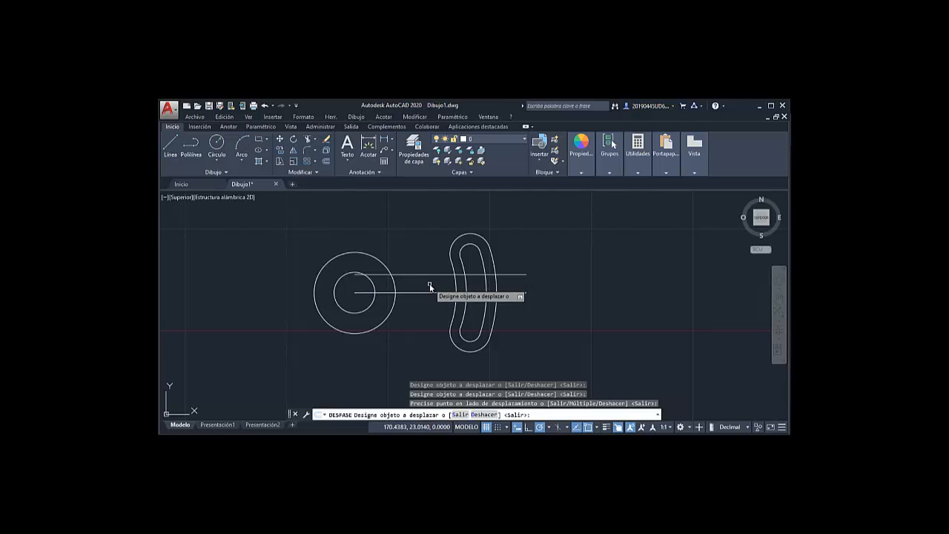
key(Escape)
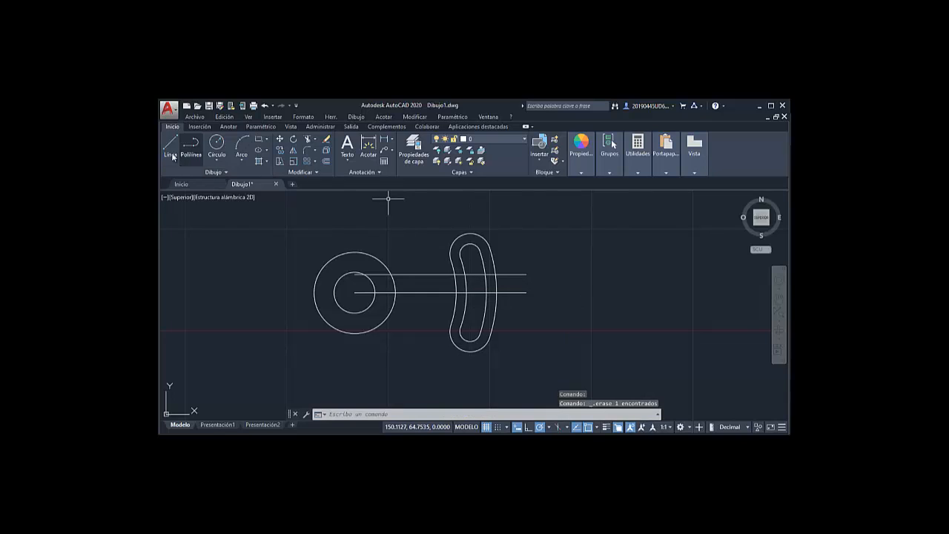
- Draw a line from where the upper offset line meets the hub's outer circle, tangent to the slot's upper outer end arc
click(171, 146)
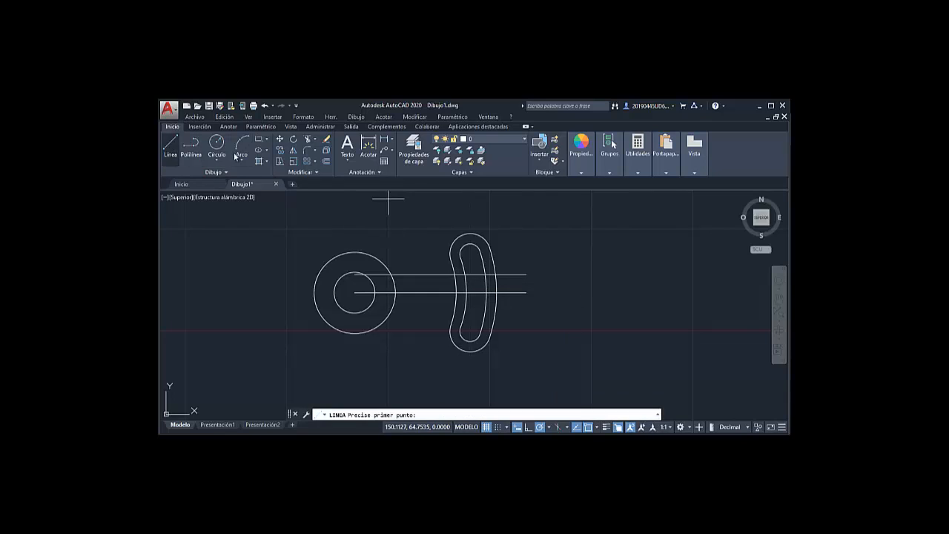
click(391, 275)
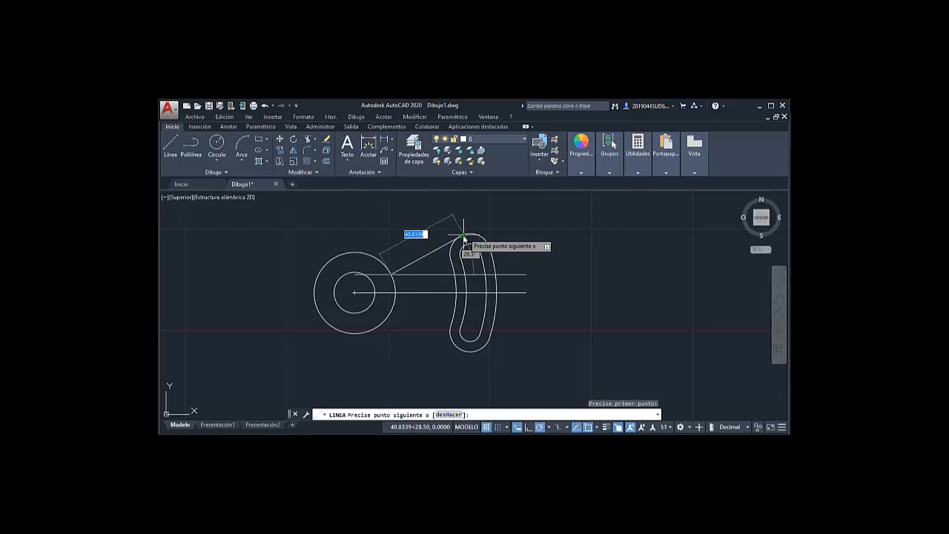
scroll(463, 236, up, 2)
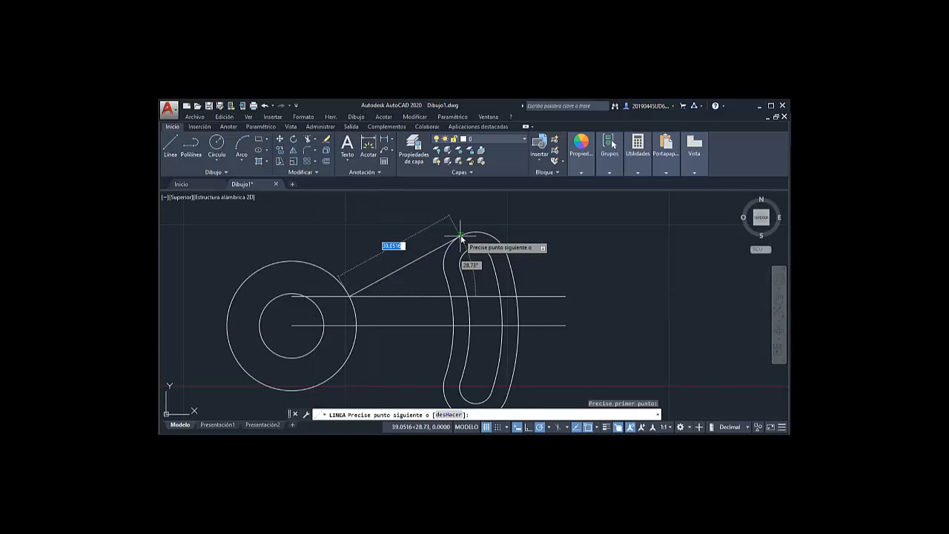
click(461, 236)
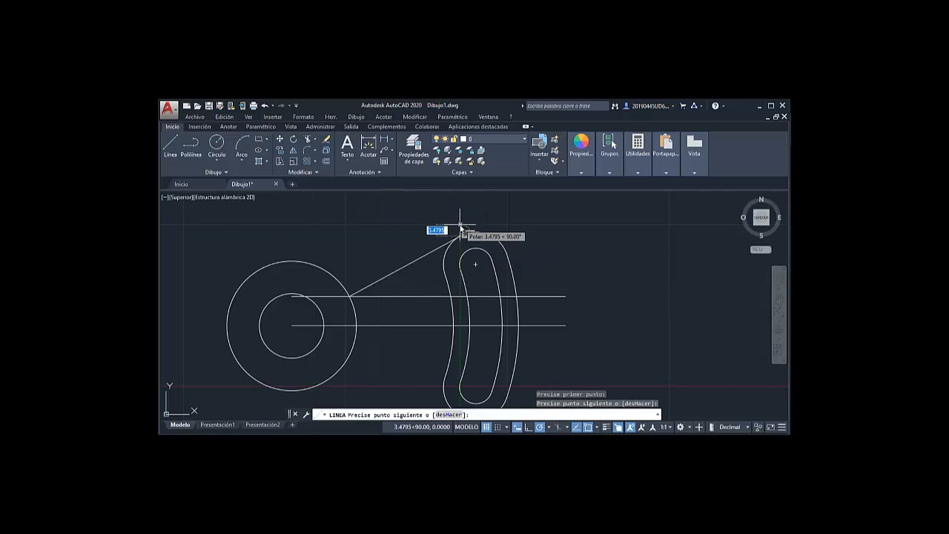
key(Escape)
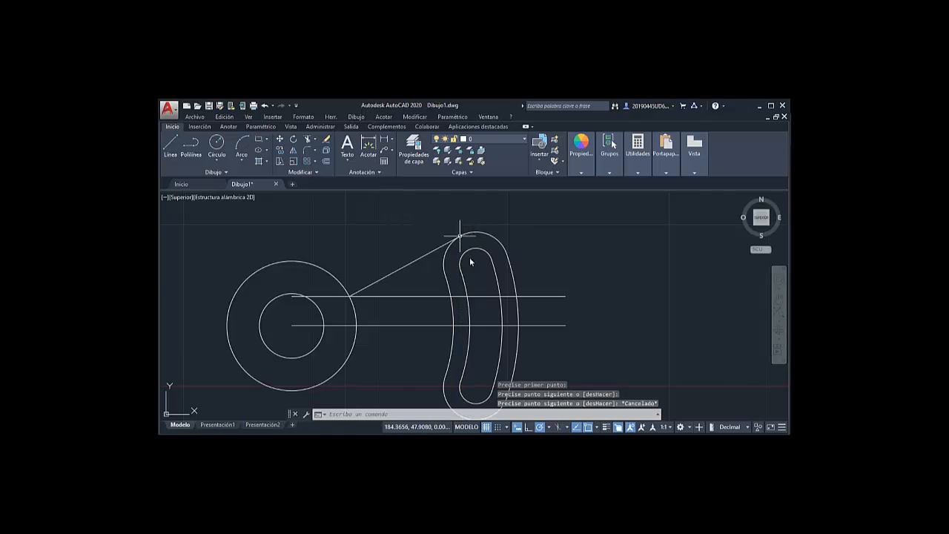
- Draw a radius 16 circle tangent to the hub's outer circle and the sloped arm line, using Tan, Tan, Radius
scroll(424, 326, down, 2)
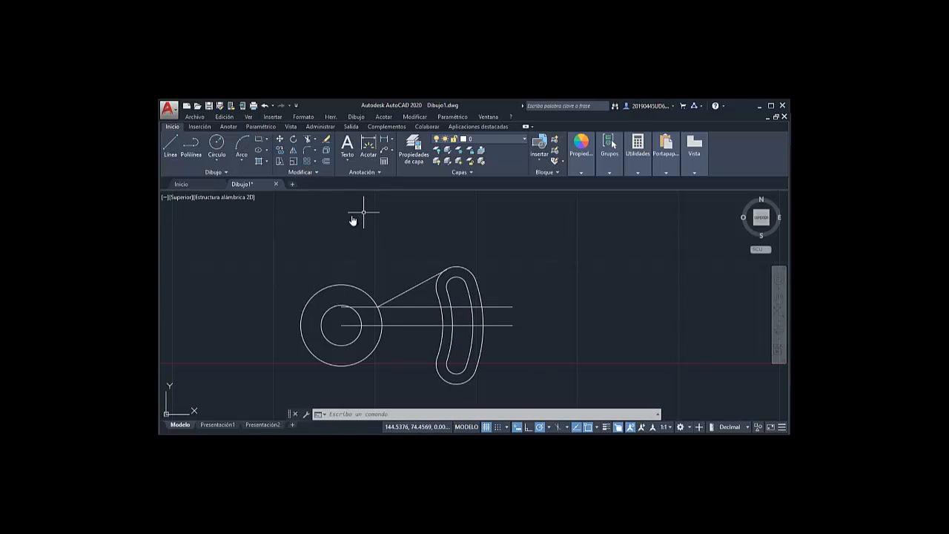
click(218, 160)
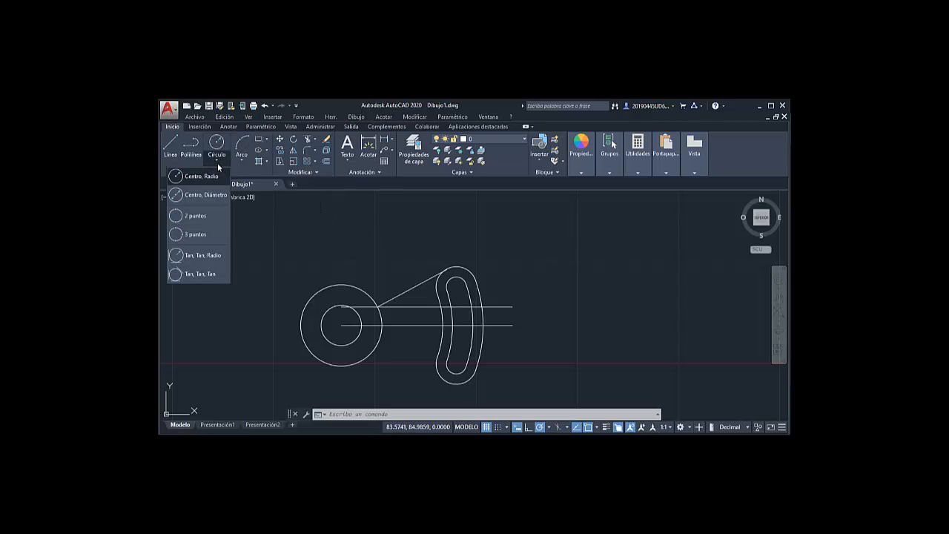
click(207, 257)
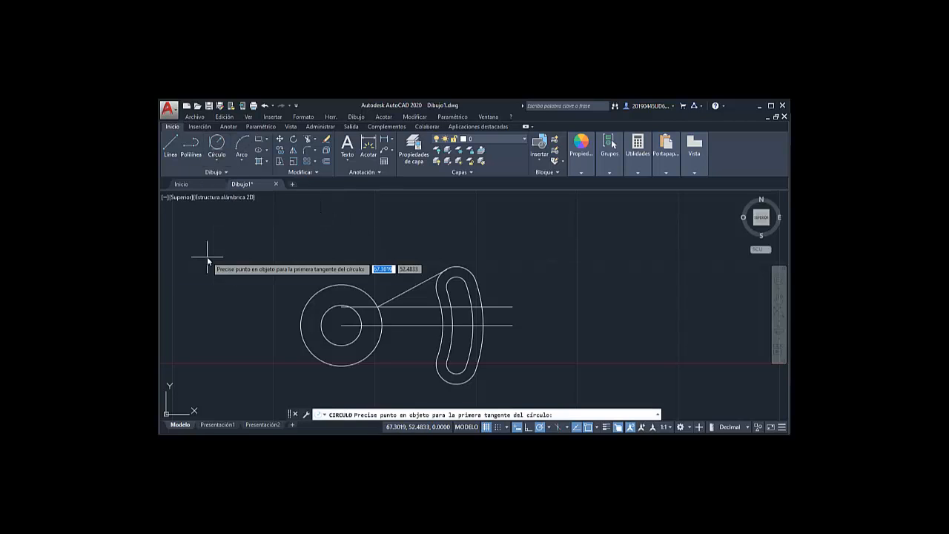
click(368, 295)
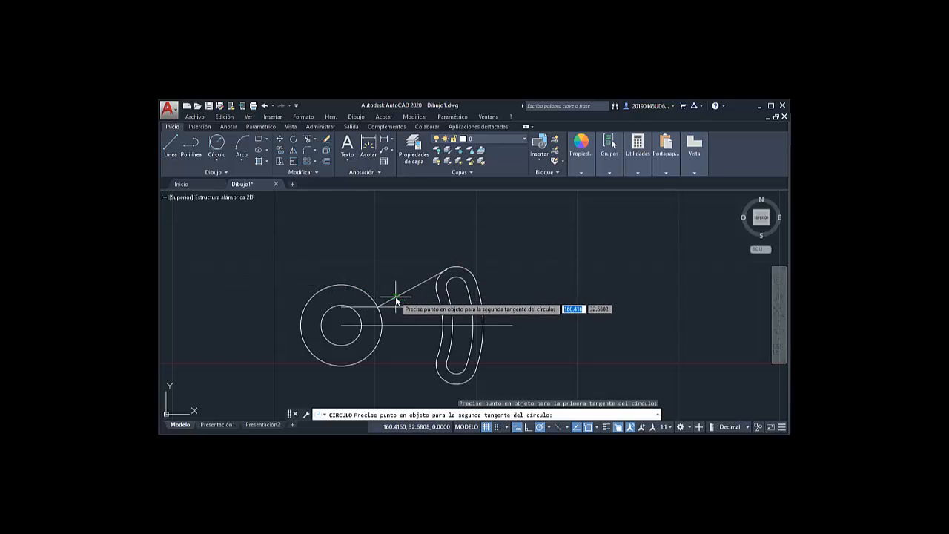
click(397, 299)
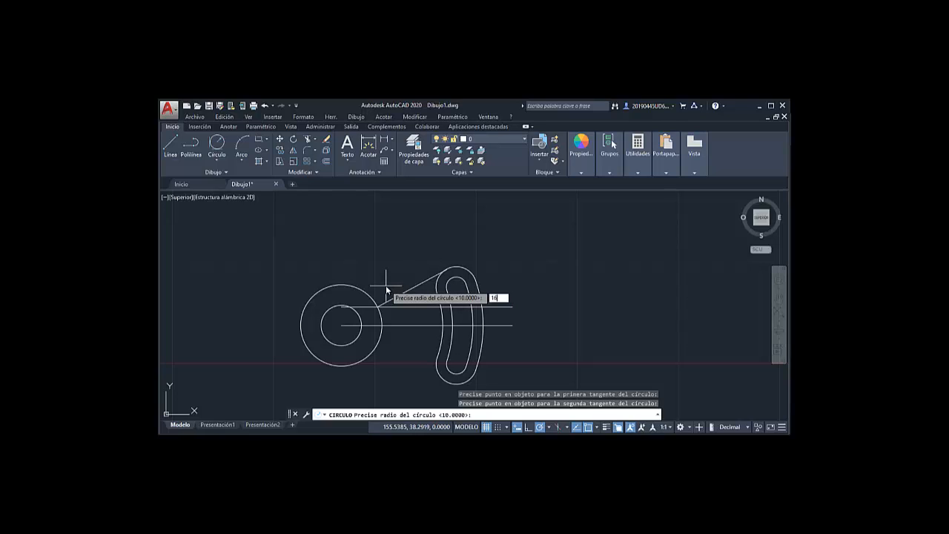
key(Return)
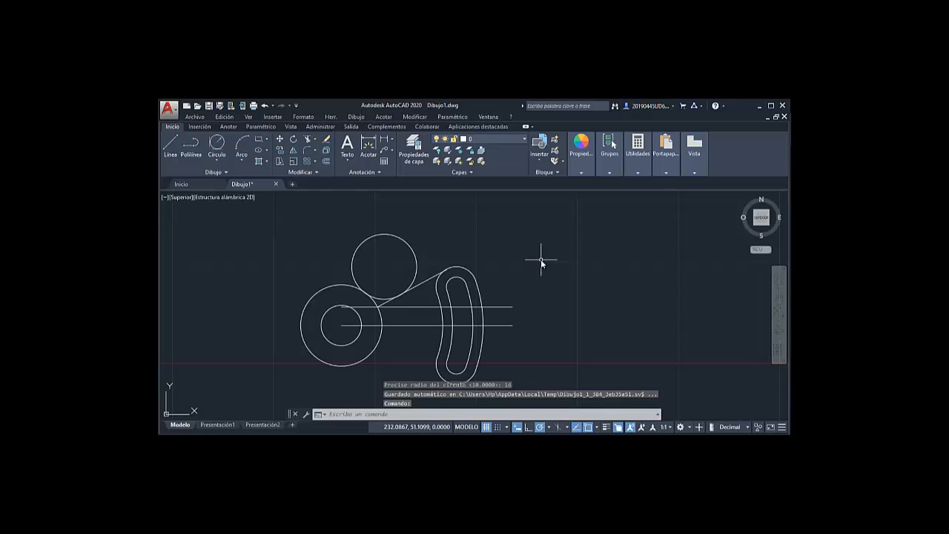
- Trim the tangent circle down to its transition arc and remove the line stub between arc and hub, using all objects as cutting edges
click(307, 139)
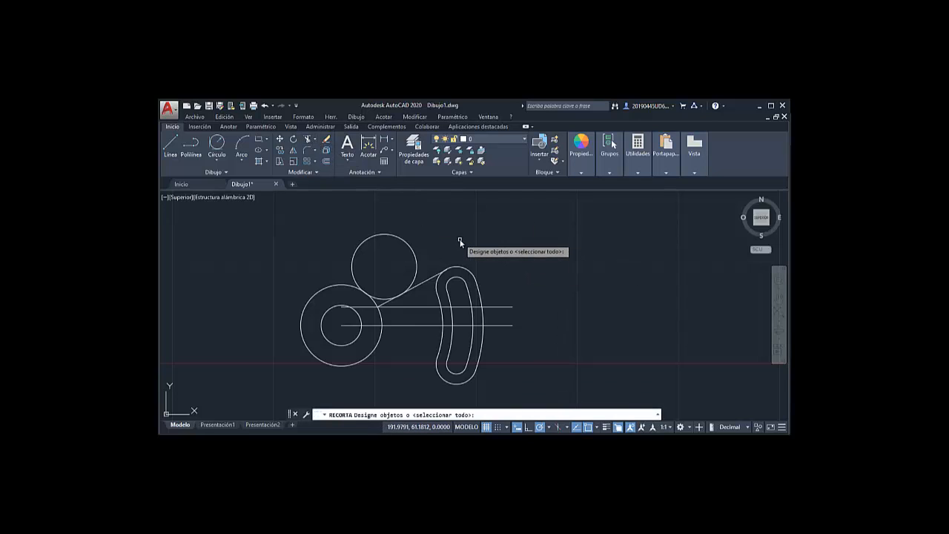
key(Return)
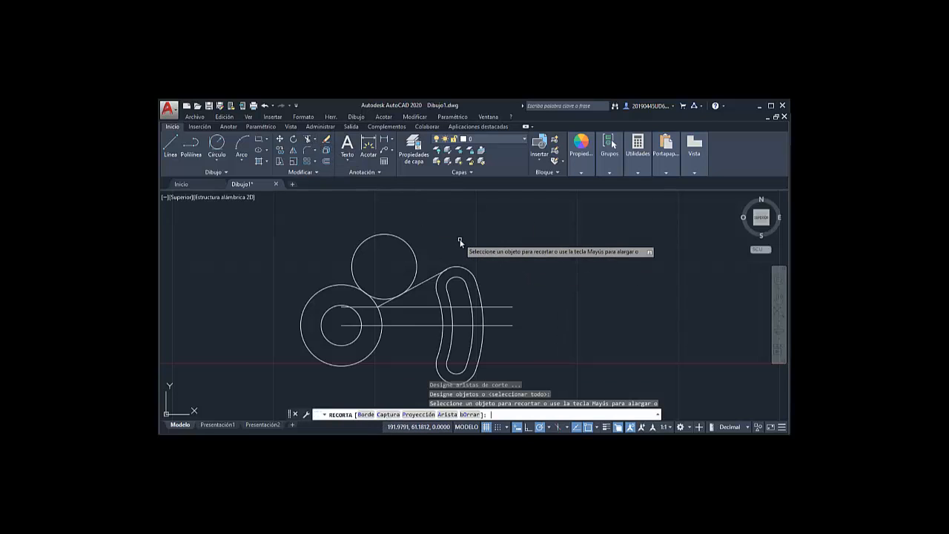
click(414, 254)
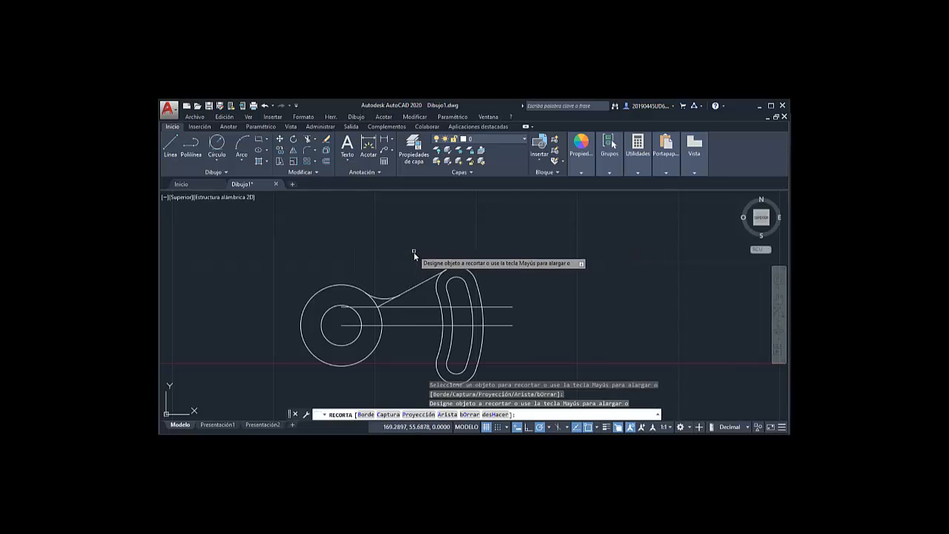
click(387, 302)
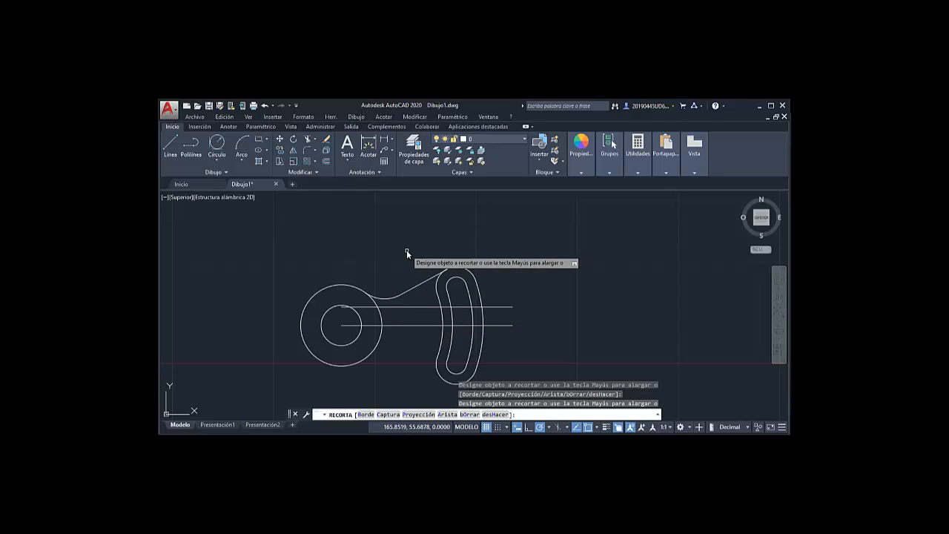
key(Return)
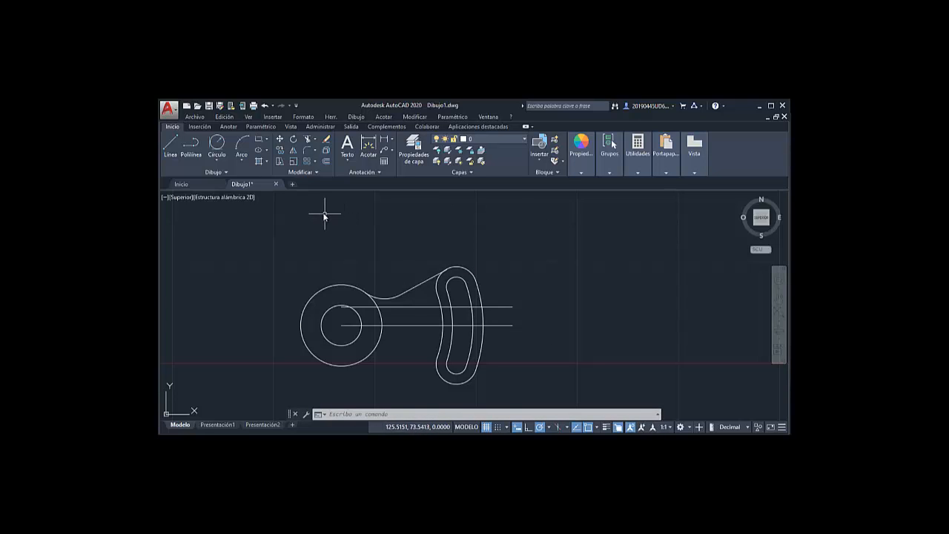
- Mirror the transition arc and sloped arm line about the part's horizontal centre line, keeping the source objects
click(293, 151)
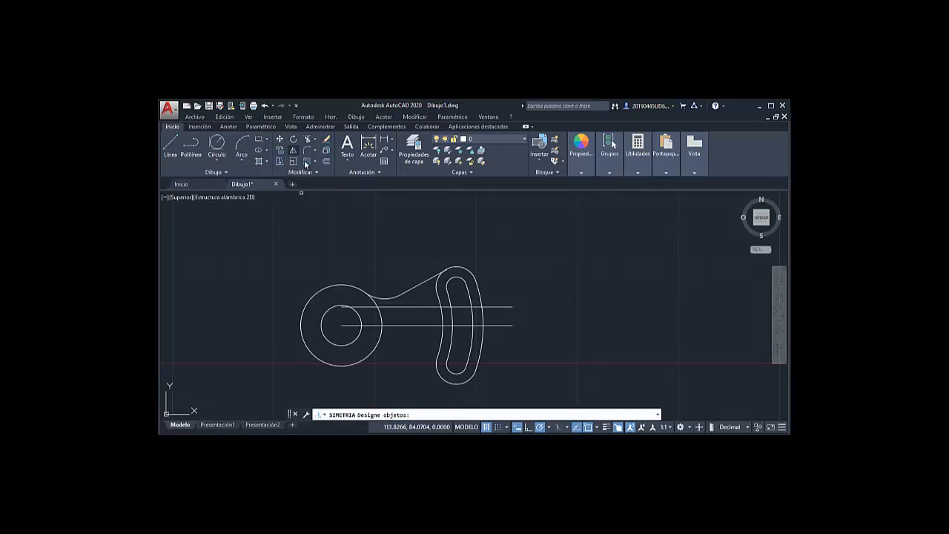
click(387, 299)
click(413, 287)
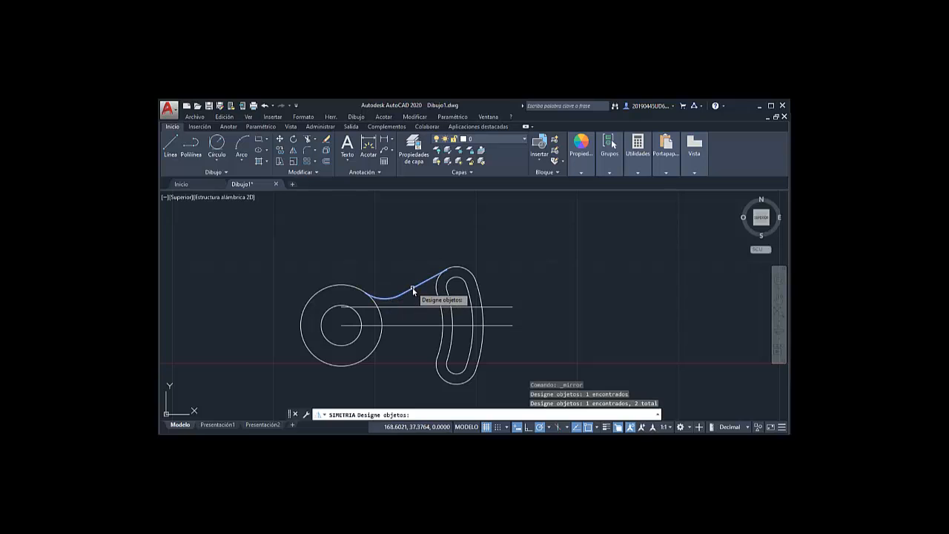
key(Return)
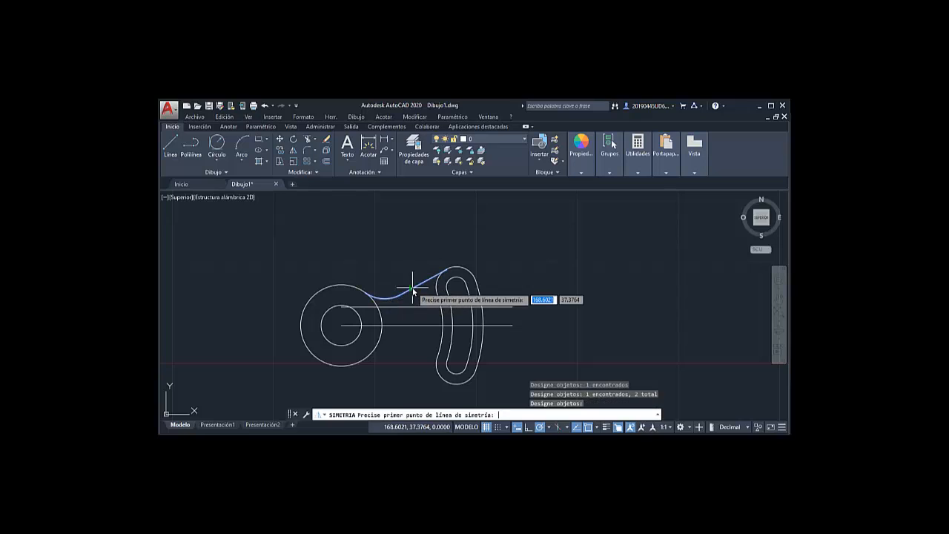
click(341, 328)
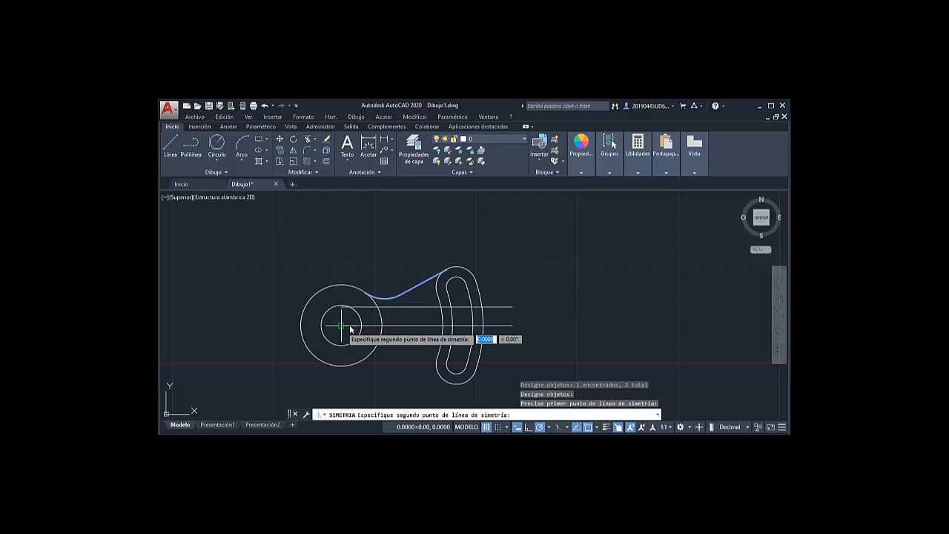
click(474, 328)
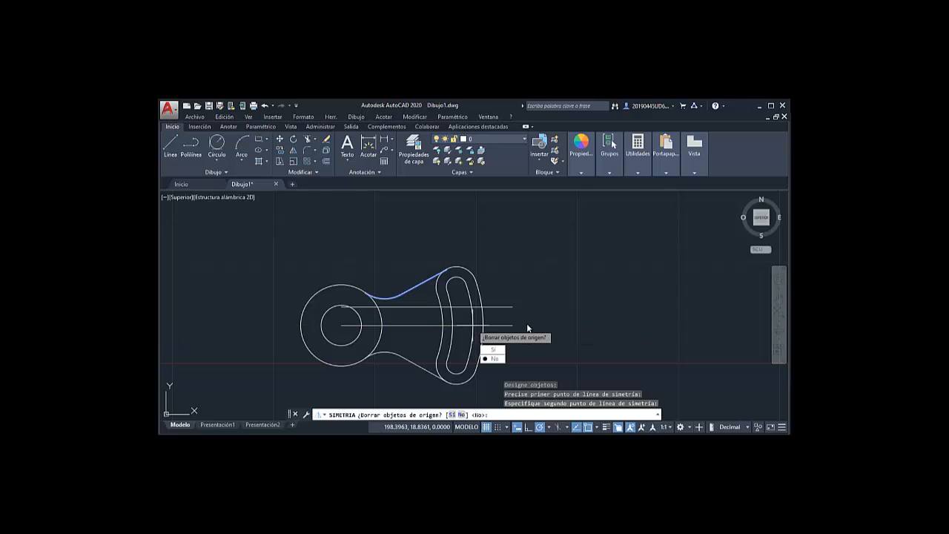
click(494, 360)
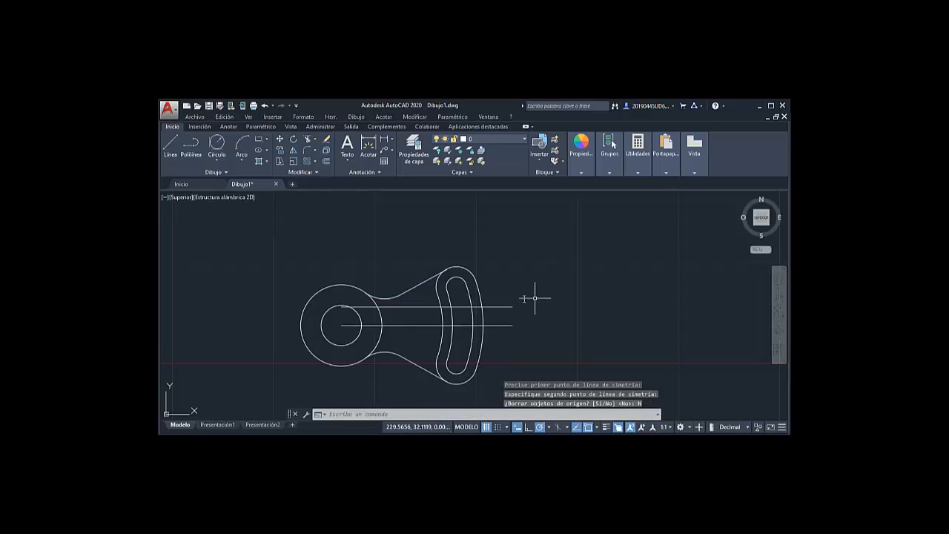
- Delete the horizontal centre line and its upper offset line
click(425, 307)
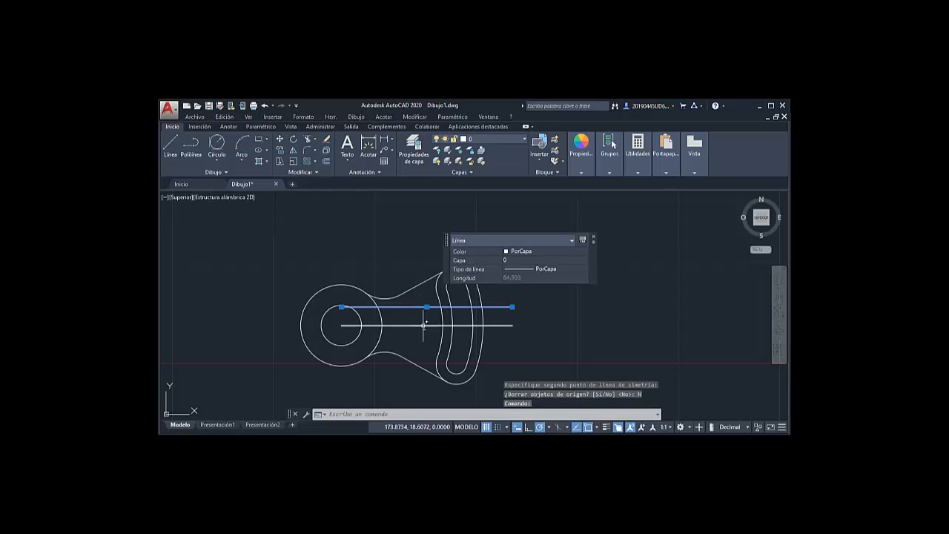
click(424, 325)
key(Delete)
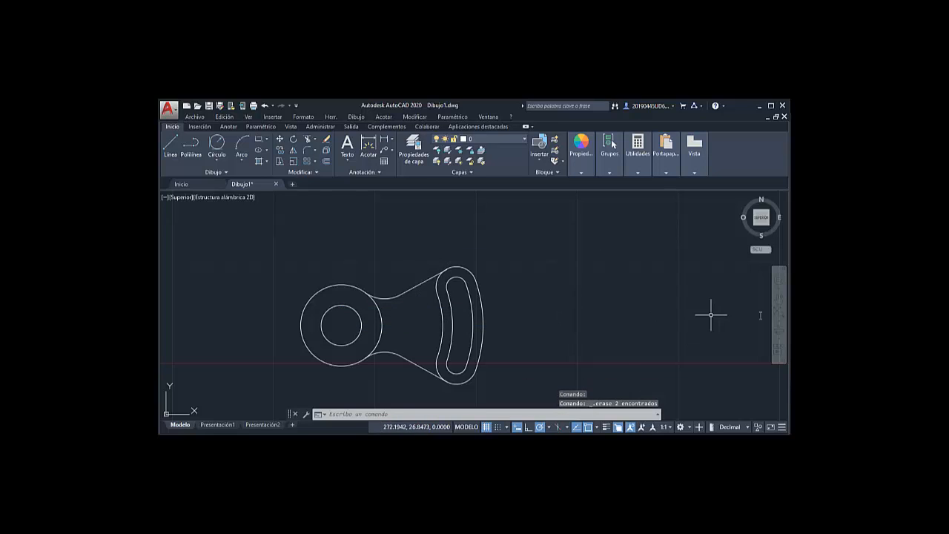
- Start a multiline text box just below the part, spanning about the part's full width
click(779, 302)
mouse_move(550, 347)
mouse_down()
mouse_move(576, 302)
mouse_move(594, 294)
mouse_up()
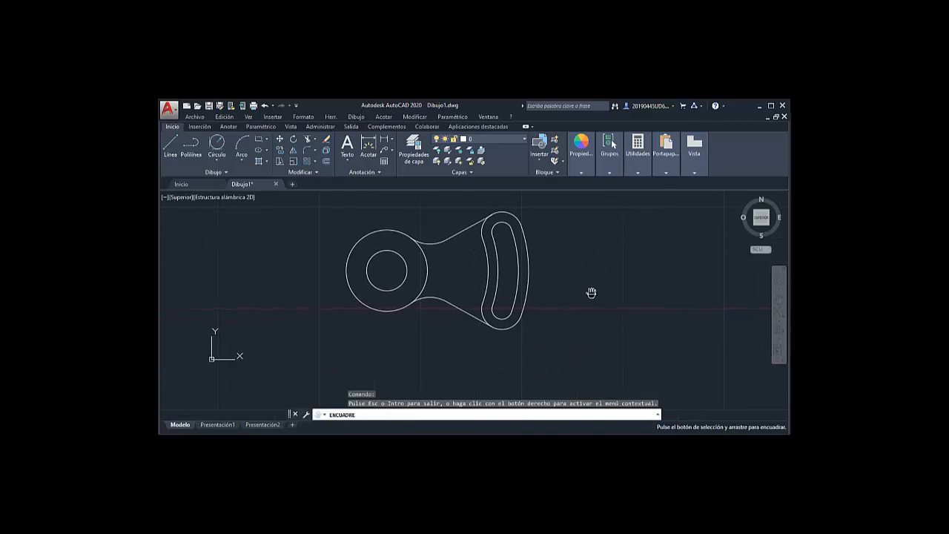
key(Escape)
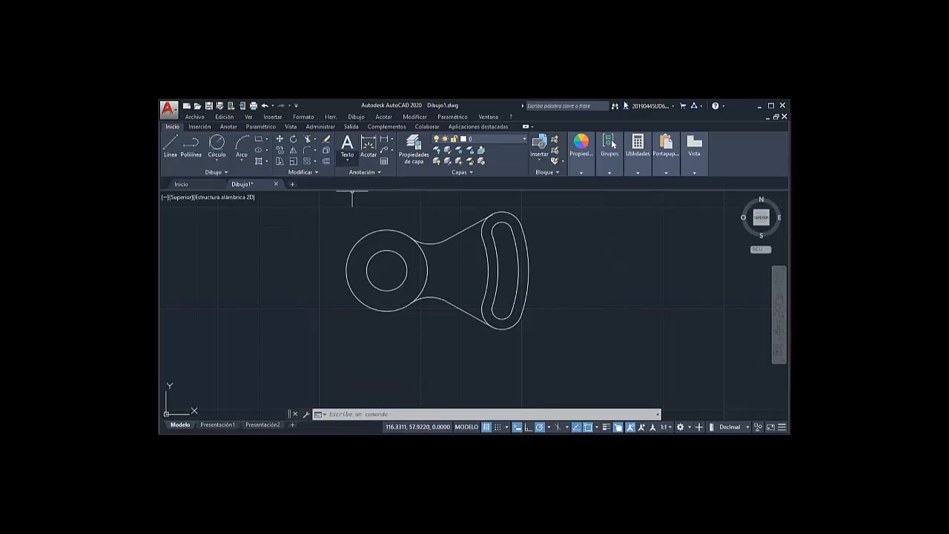
click(347, 159)
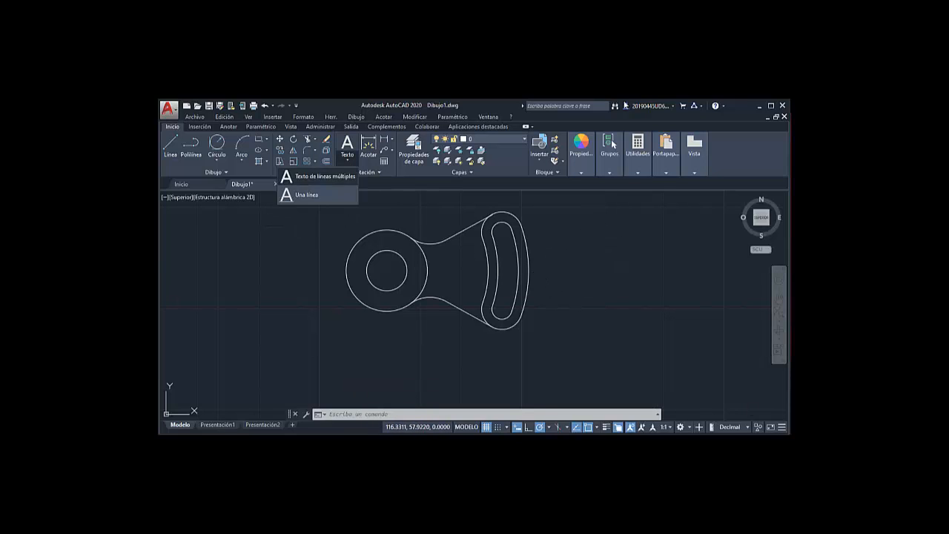
click(350, 354)
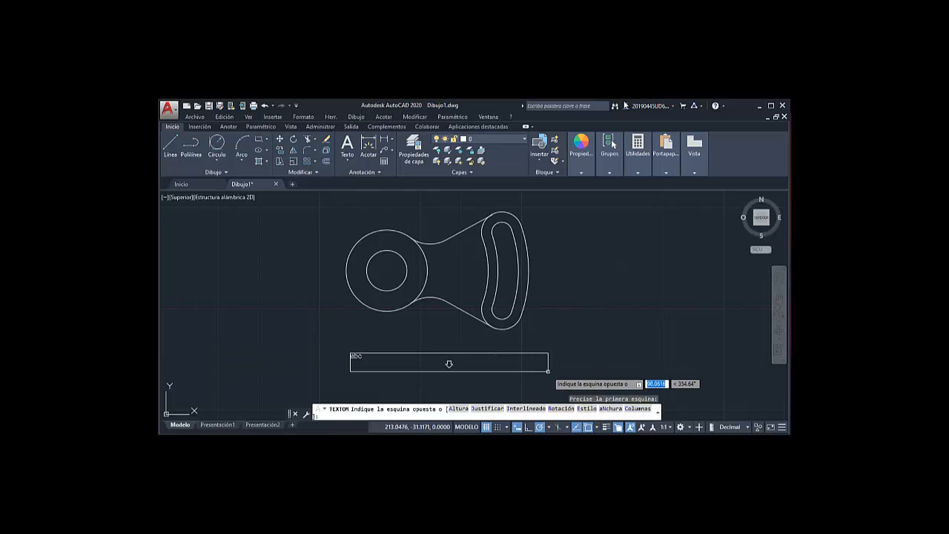
click(549, 371)
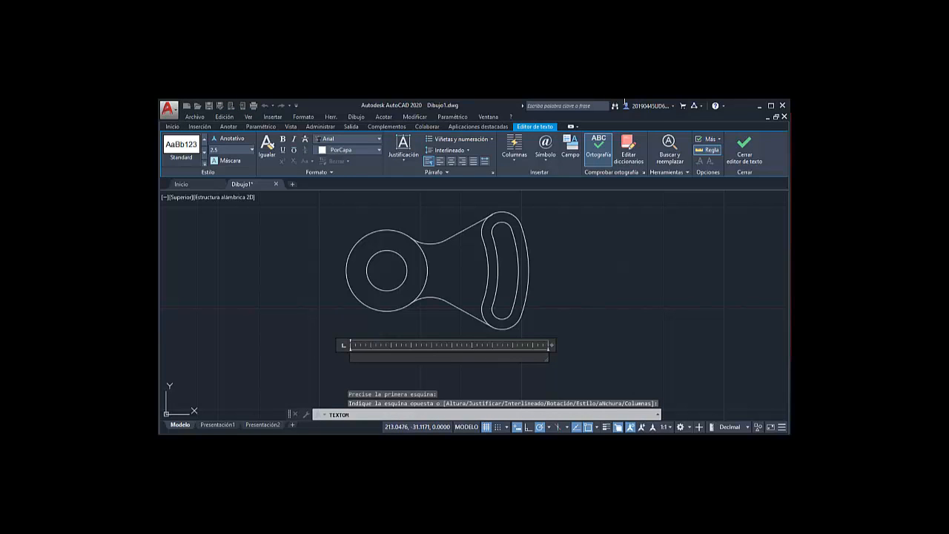
- Write the title "LAMINA 8. TRAZO DE CÍRCULOS TANGENTES, DESFASE Y SIMETRÍA." and widen the text box to fit it on one line
text(LA)
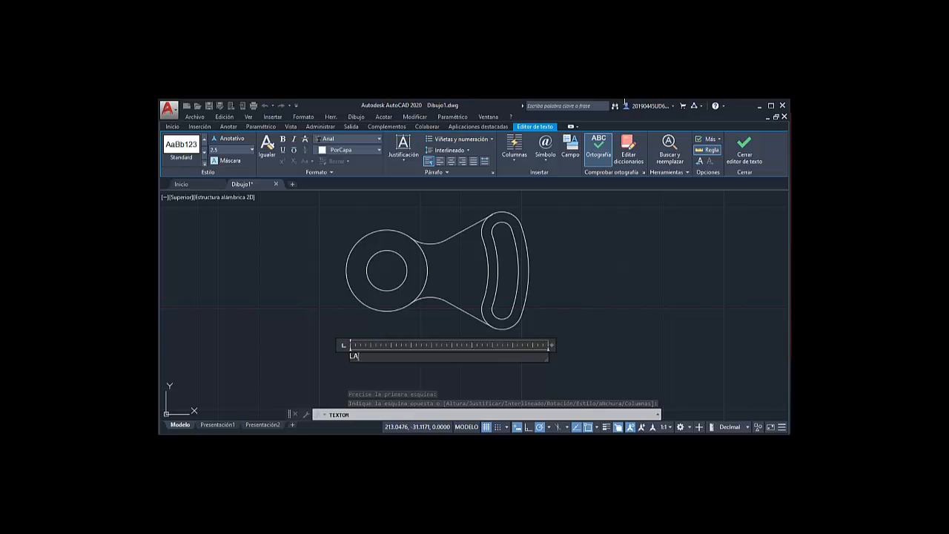
text(MINA)
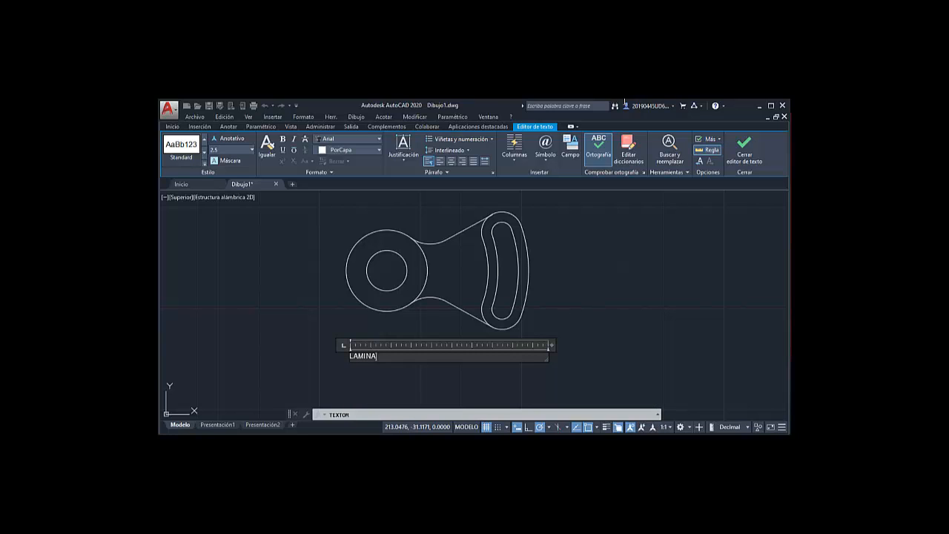
text(8)
key(Left)
text(8. TRAZO DE CIRCULOS TANGE)
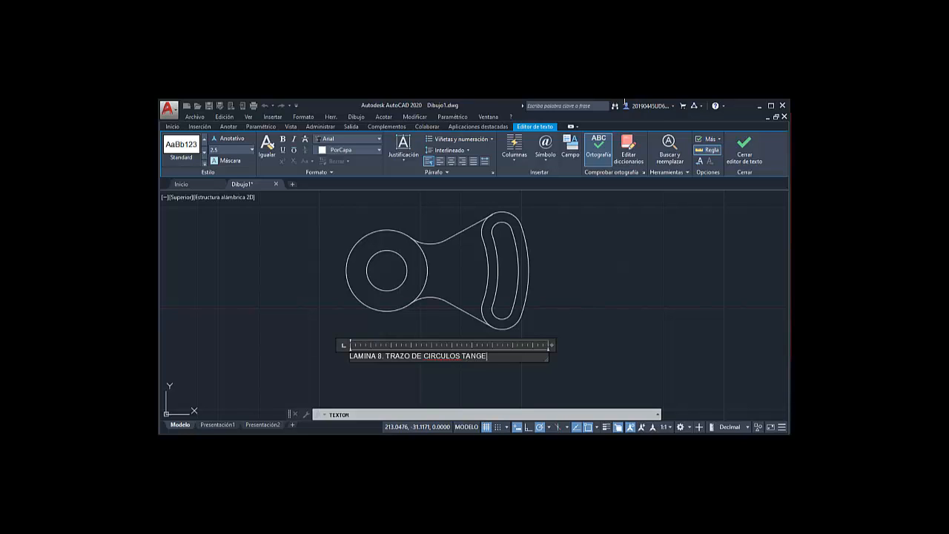
text(NTES)
key(BackSpace)
text(Í)
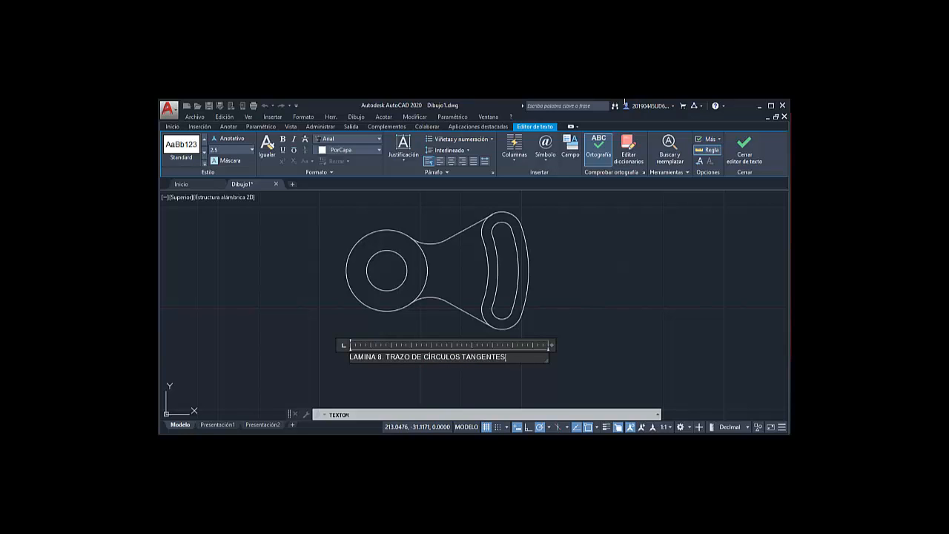
text(.)
text( DESFASE Y)
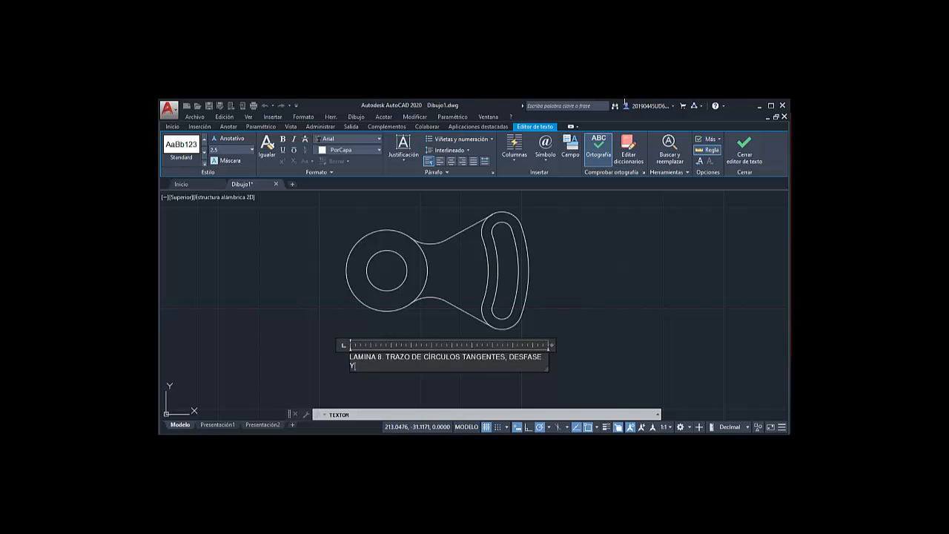
text( SIMETRÍA)
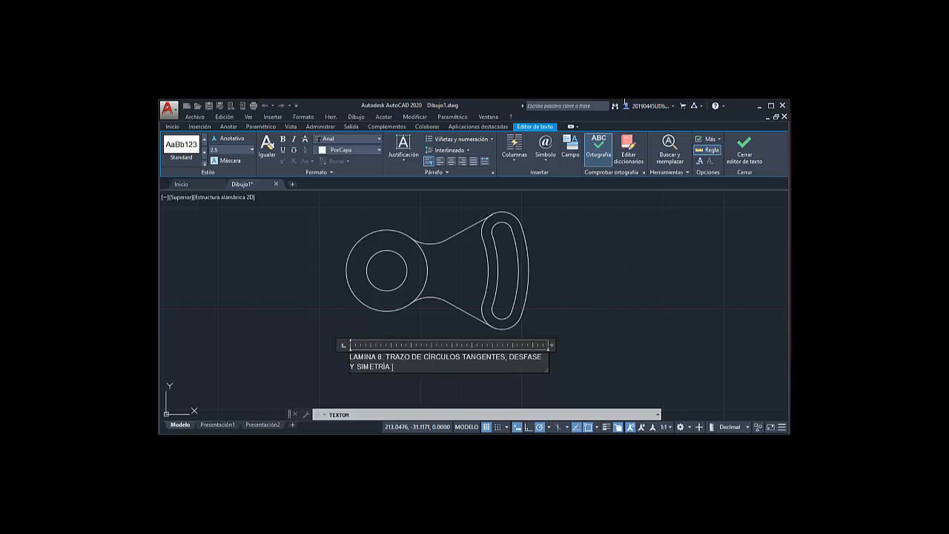
drag(551, 345, 600, 345)
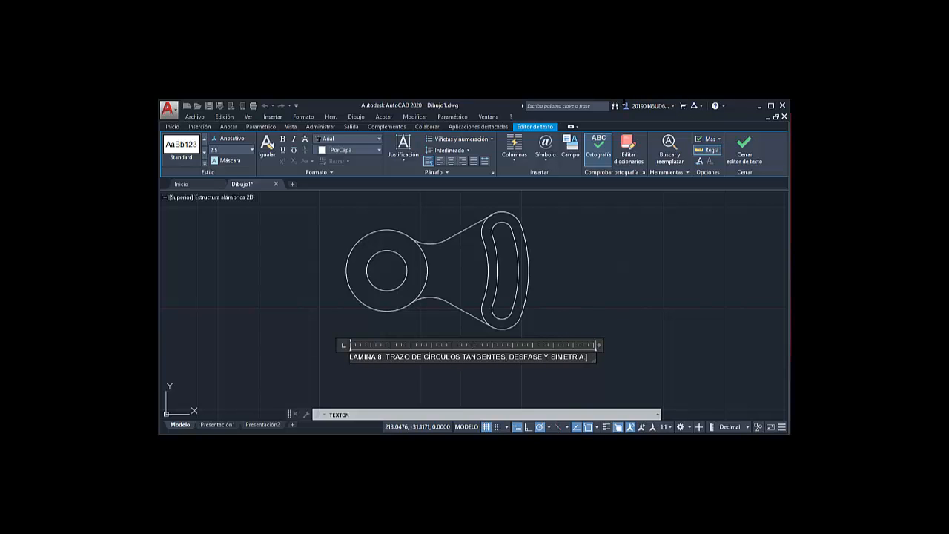
- Add a second line reading "NOMBRE:" followed by the author's accented full name, and ignore all spelling flags on the last surname
key(Return)
text(NOMBRE)
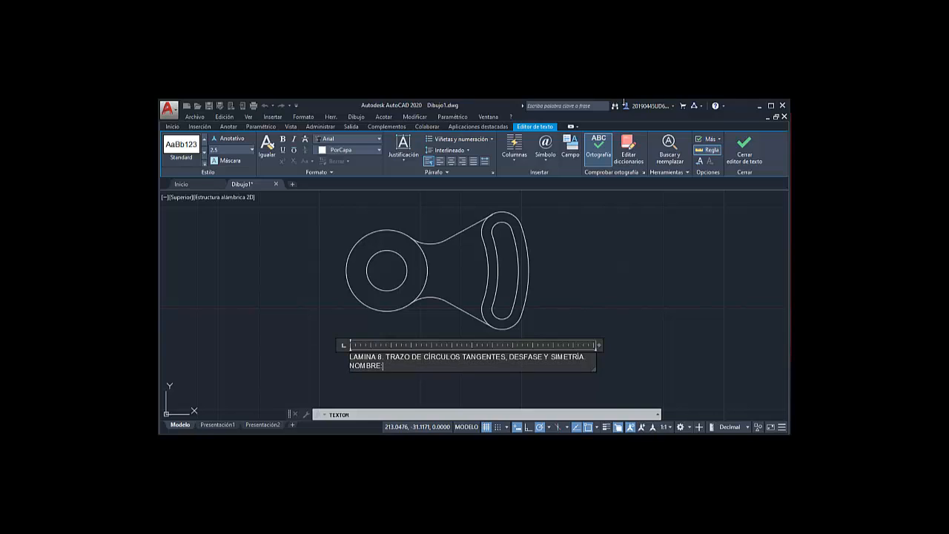
text(: CARLOS SANCHEZ SUA)
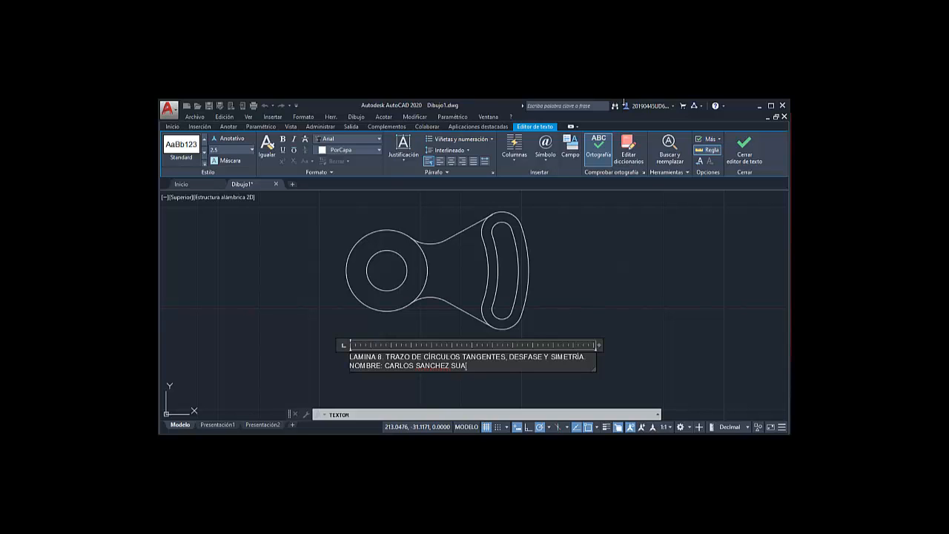
text(REZ.)
key(Delete)
text(Á)
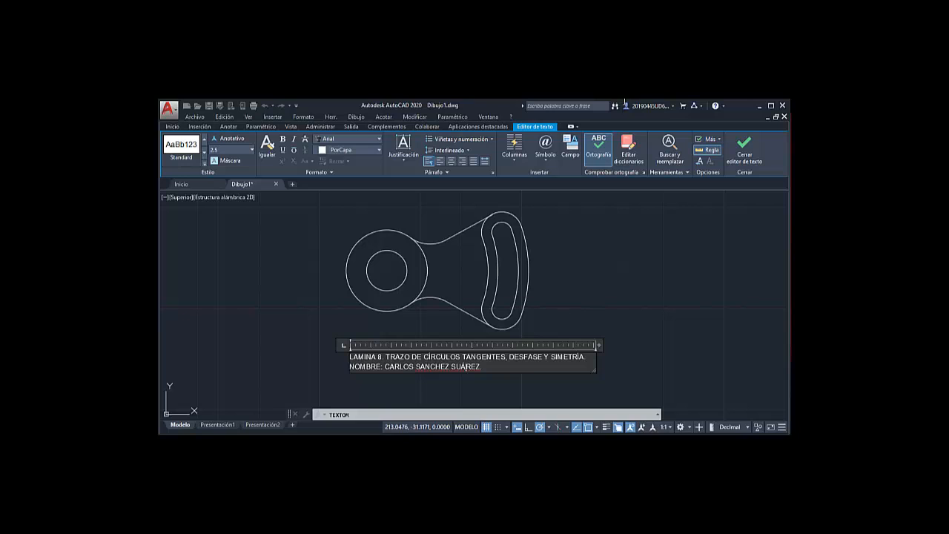
key(Delete)
text(Á)
right_click(473, 367)
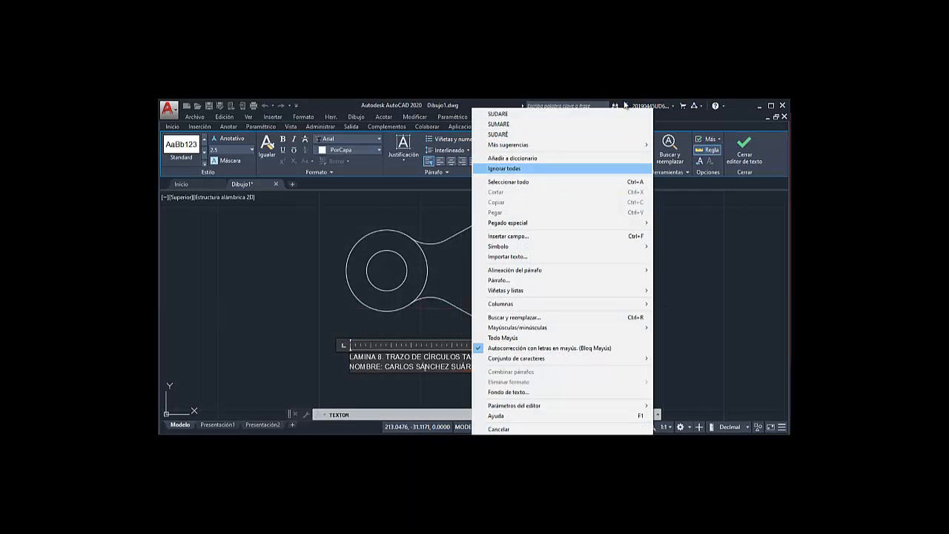
click(505, 168)
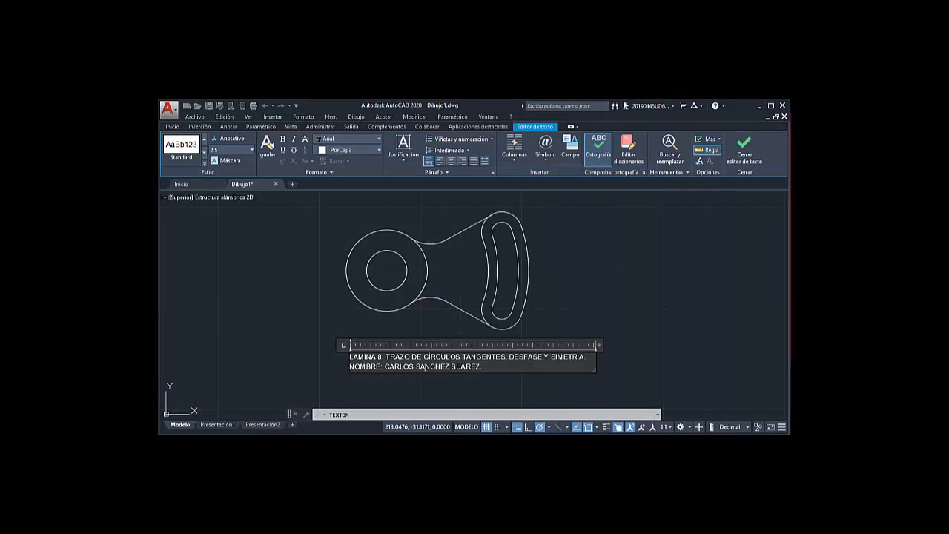
- Finish the text and switch to the clean screen view of the drawing
click(627, 360)
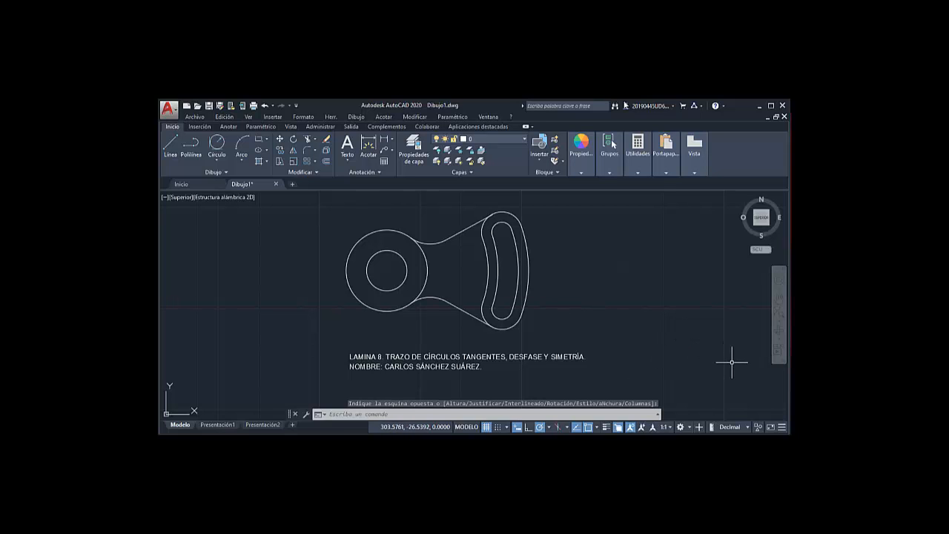
click(771, 427)
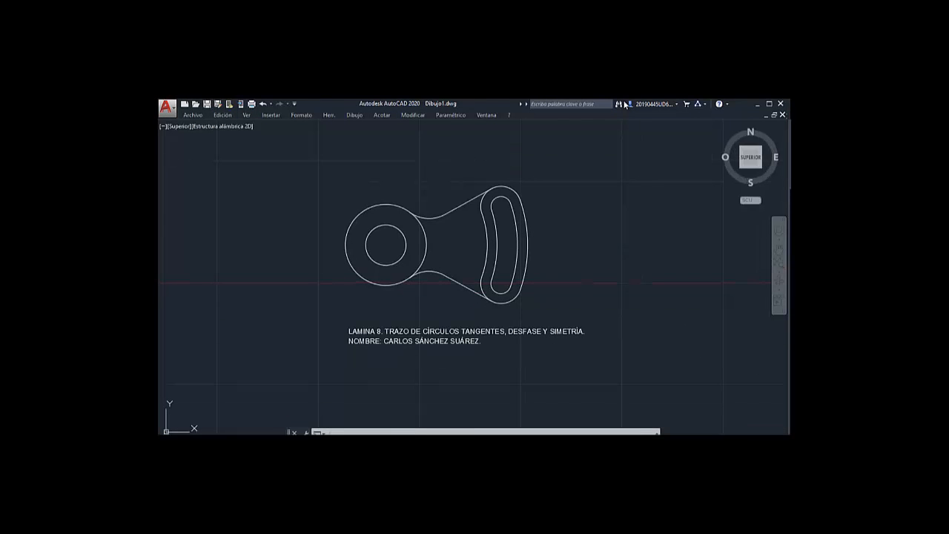